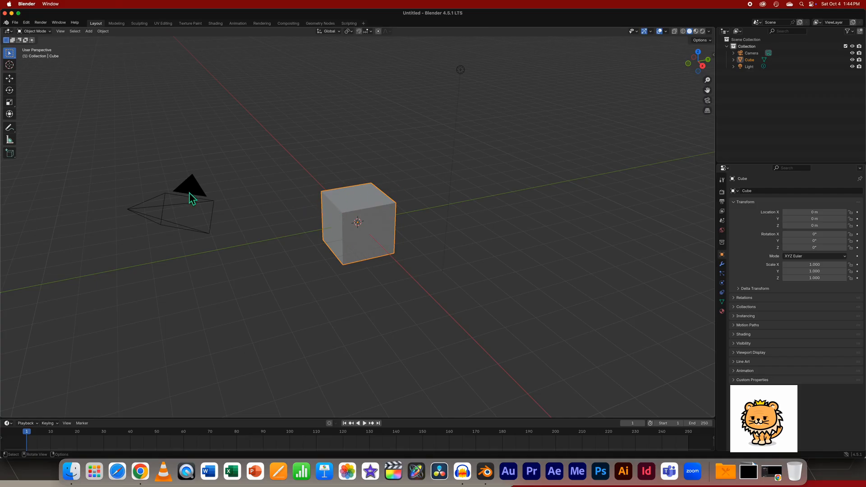
# Select the camera and preview the scene through the camera view, returning to the user perspective.
pyautogui.click(185, 203)
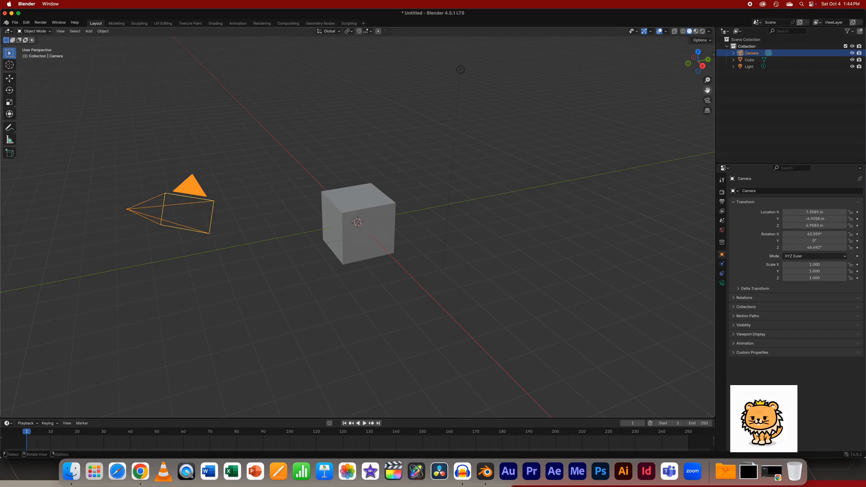
pyautogui.click(708, 102)
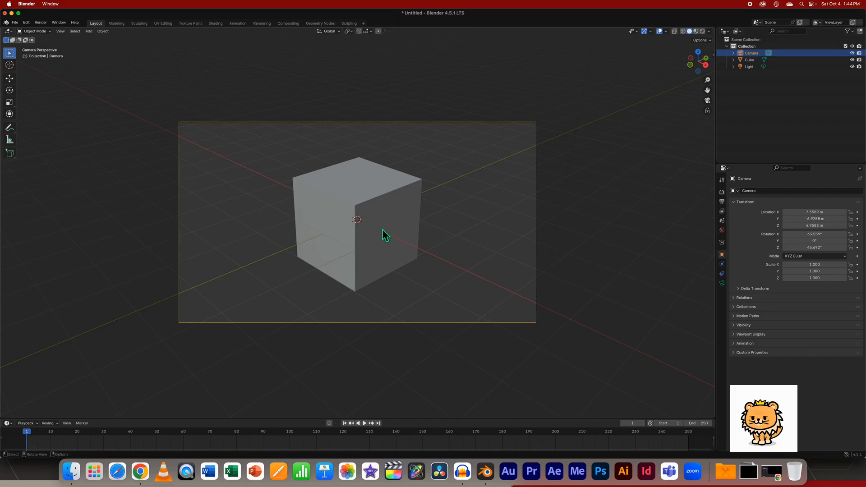
pyautogui.click(707, 101)
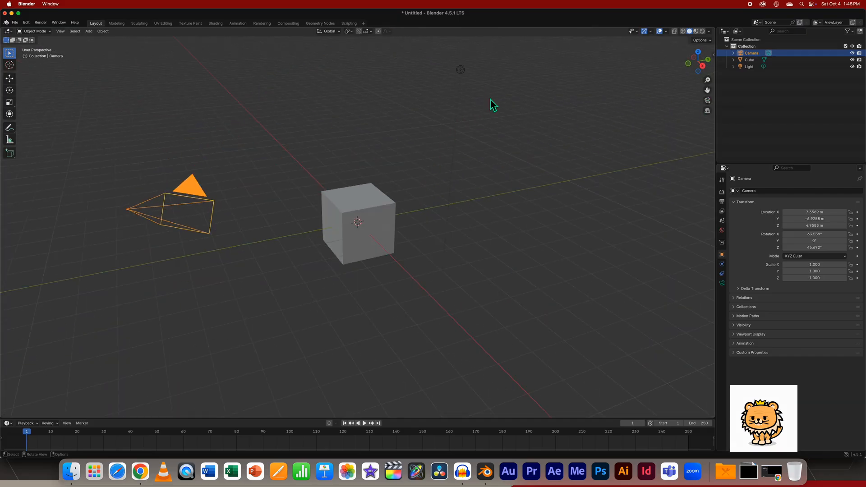
# Move the light freely by about 1.74 m, shifting it lower and farther from its original place.
pyautogui.click(464, 71)
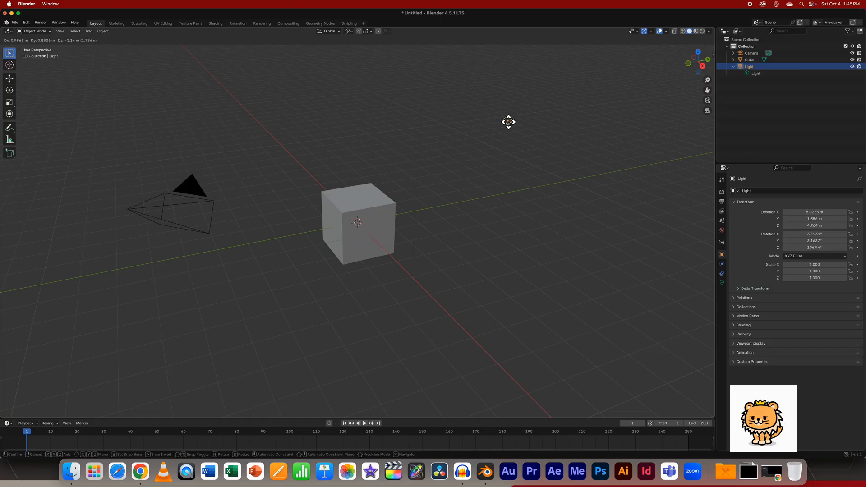
pyautogui.click(508, 122)
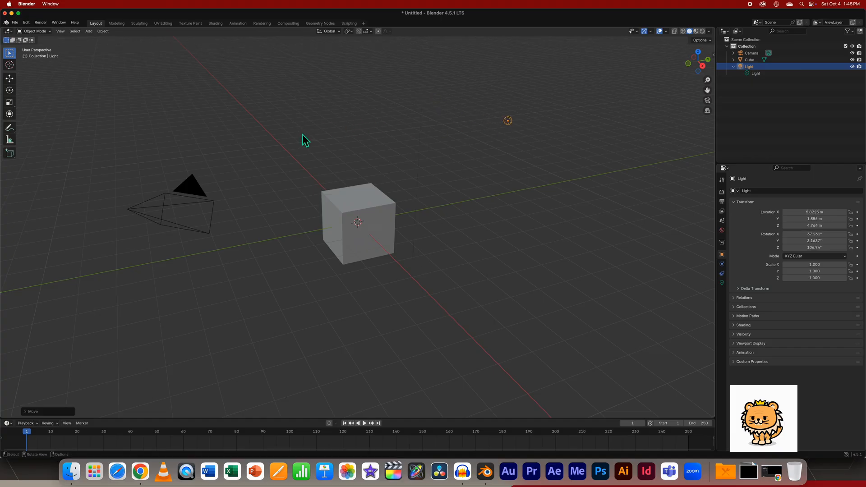
pyautogui.moveTo(458, 283)
pyautogui.mouseDown(button='middle')
pyautogui.moveTo(409, 300)
pyautogui.moveTo(309, 308)
pyautogui.moveTo(326, 265)
pyautogui.moveTo(345, 260)
pyautogui.moveTo(419, 270)
pyautogui.moveTo(437, 290)
pyautogui.moveTo(466, 299)
pyautogui.moveTo(464, 291)
pyautogui.mouseUp(button='middle')
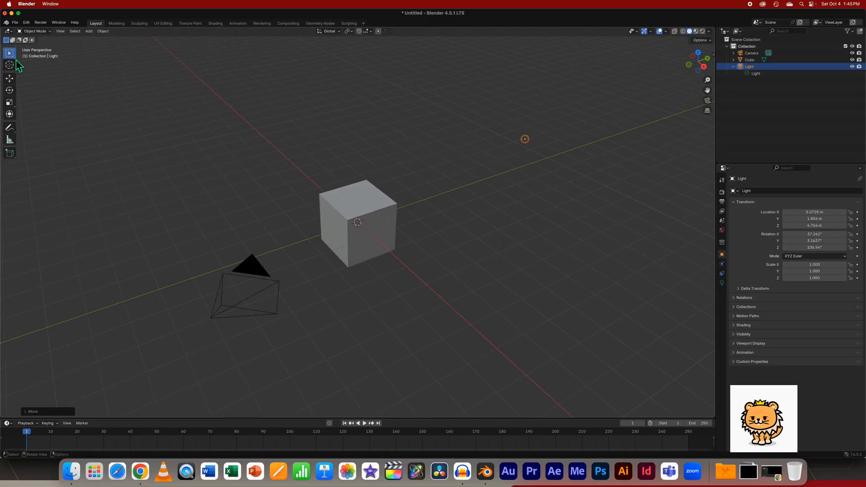
# Try out the Move and Cursor tools, and switch the cube into Edit Mode and back to Object Mode.
pyautogui.click(9, 78)
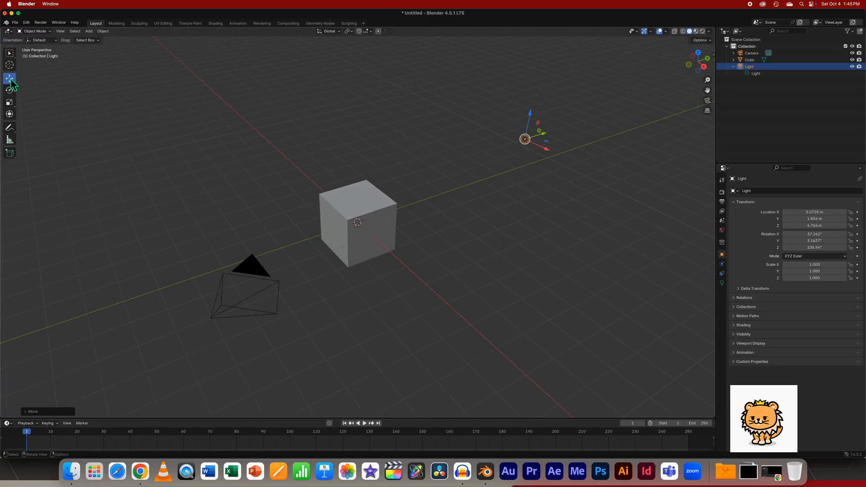
pyautogui.click(9, 66)
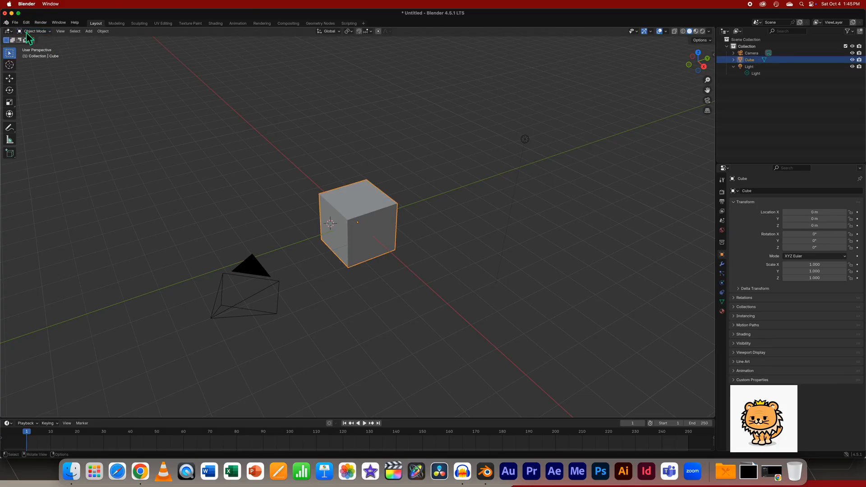
pyautogui.click(28, 33)
pyautogui.click(31, 47)
pyautogui.click(33, 31)
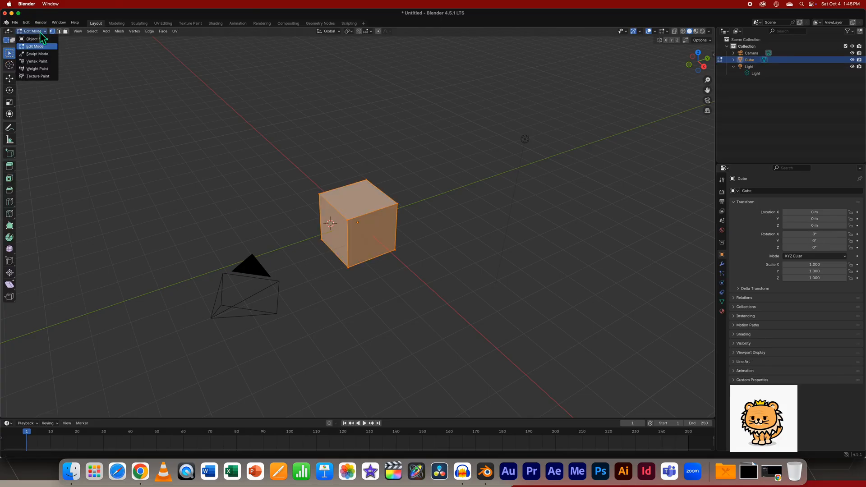
pyautogui.click(39, 39)
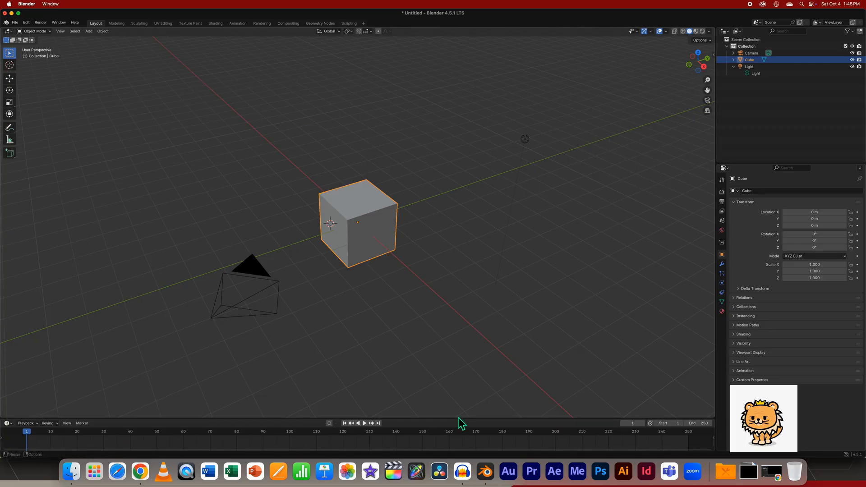
# Shrink the timeline to enlarge the 3D viewport and expand the camera's entry in the scene hierarchy.
pyautogui.moveTo(460, 424); pyautogui.dragTo(459, 461)
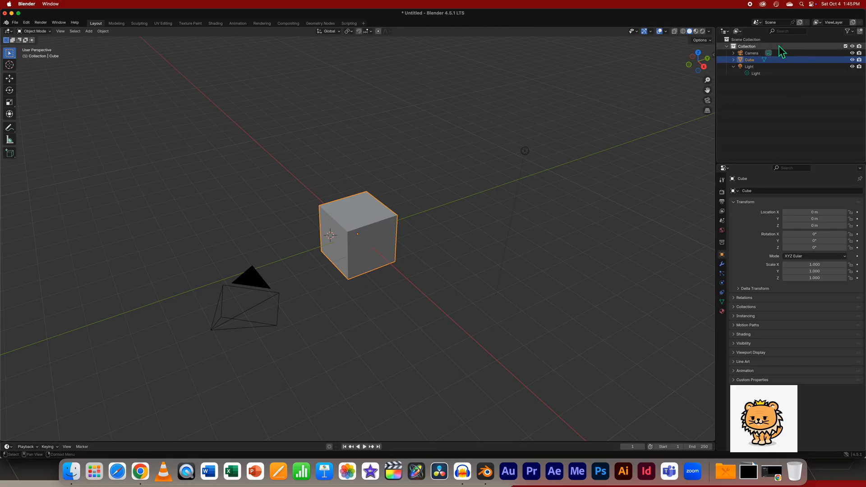
pyautogui.click(733, 53)
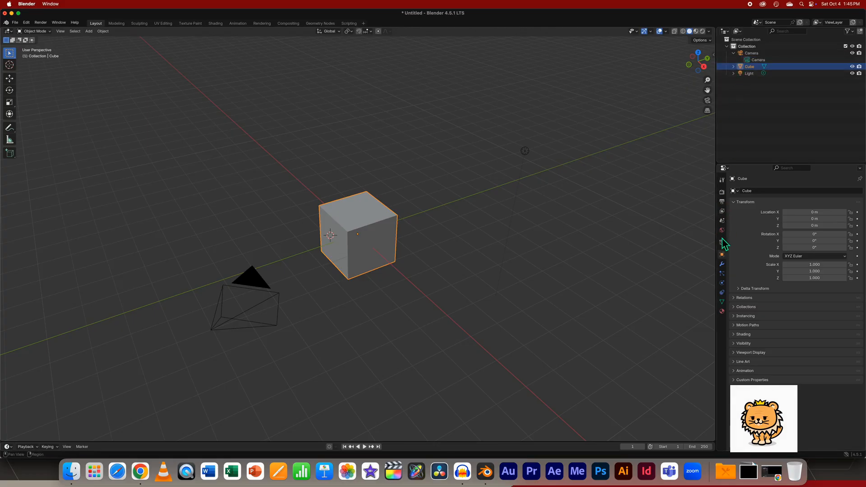
# Look through the cube's material, data, constraint and physics properties and the scene's render settings.
pyautogui.click(721, 311)
pyautogui.click(721, 301)
pyautogui.click(721, 292)
pyautogui.click(722, 282)
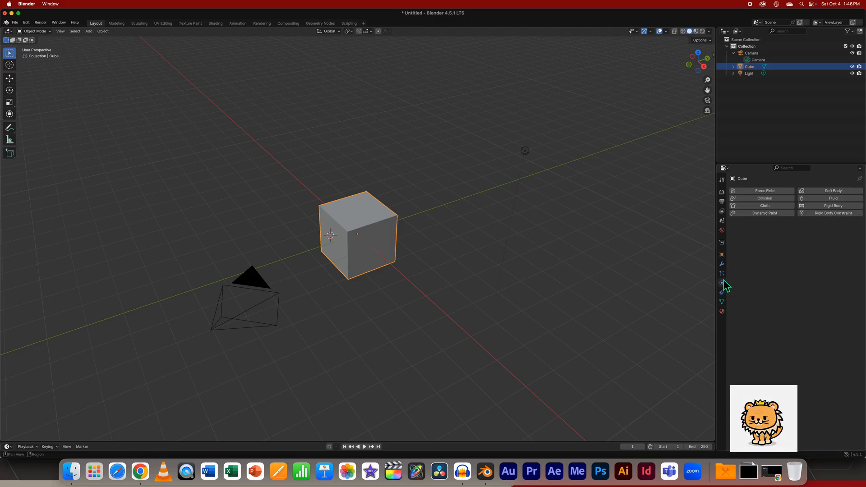
pyautogui.click(724, 195)
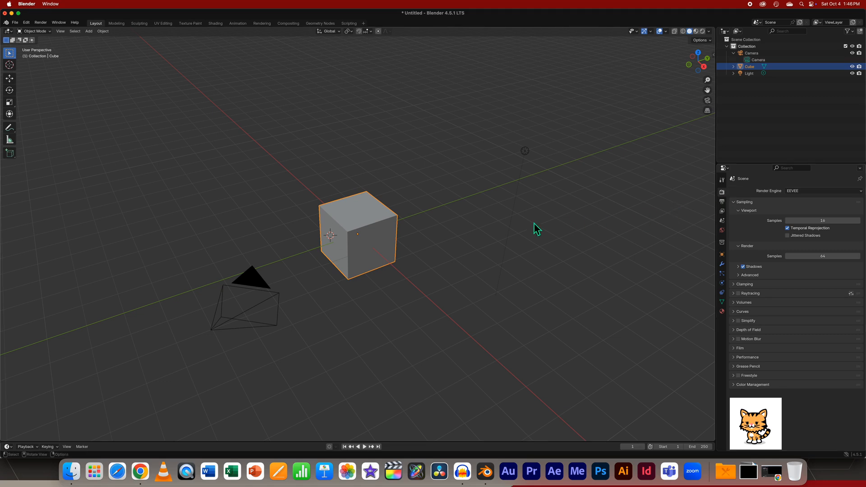
# Delete the default cube and add a UV sphere mesh to the scene.
pyautogui.rightClick(372, 244)
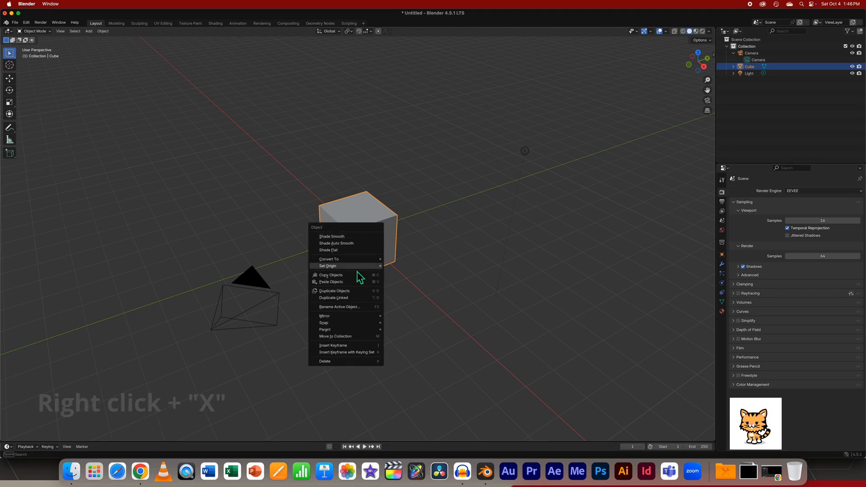
pyautogui.press('x')
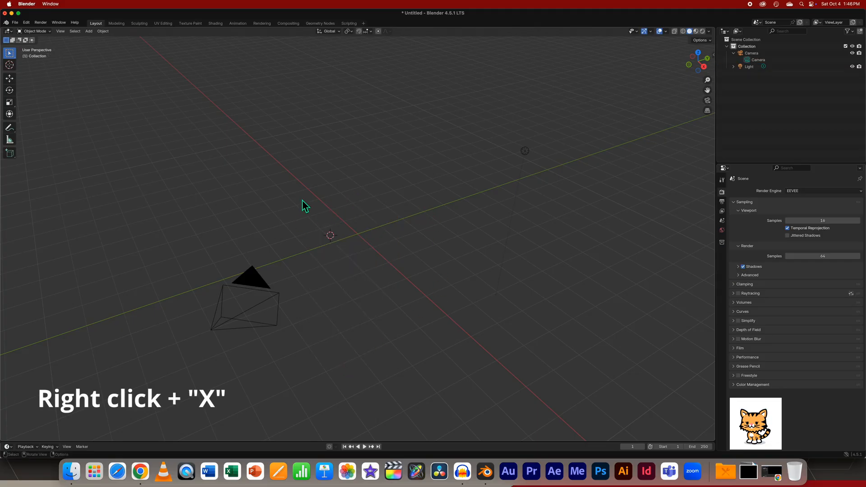
pyautogui.hotkey('shift', 'a')
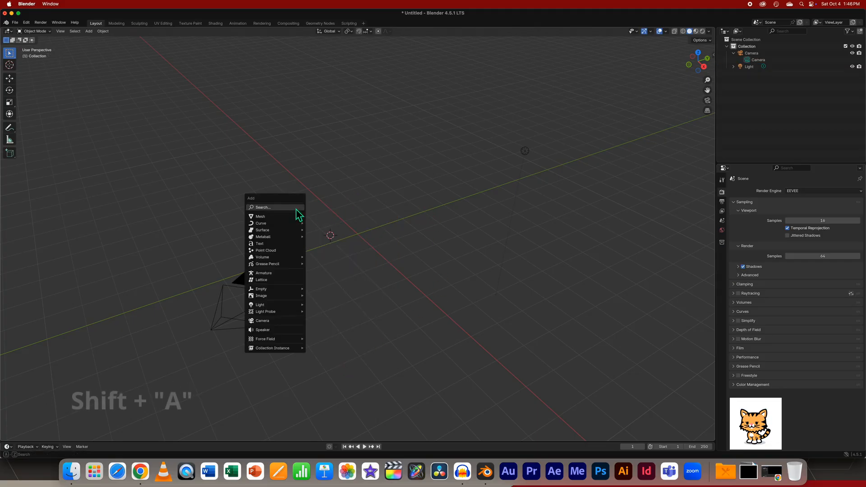
pyautogui.moveTo(301, 217)
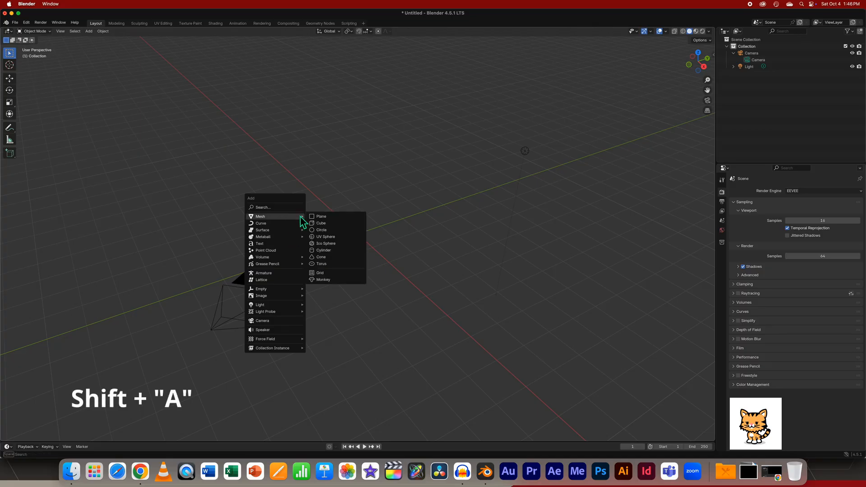
pyautogui.click(325, 237)
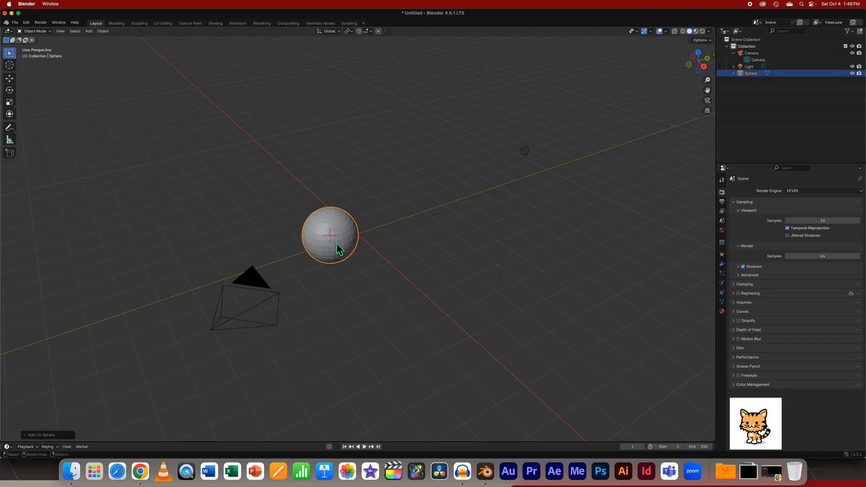
# Switch the UV sphere into Edit Mode to work on its mesh.
pyautogui.scroll(2, 337, 243)
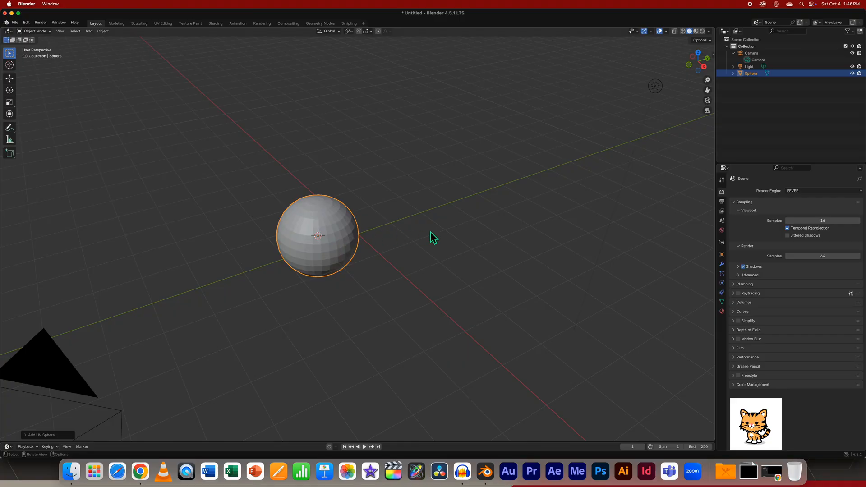
pyautogui.scroll(-2, 425, 237)
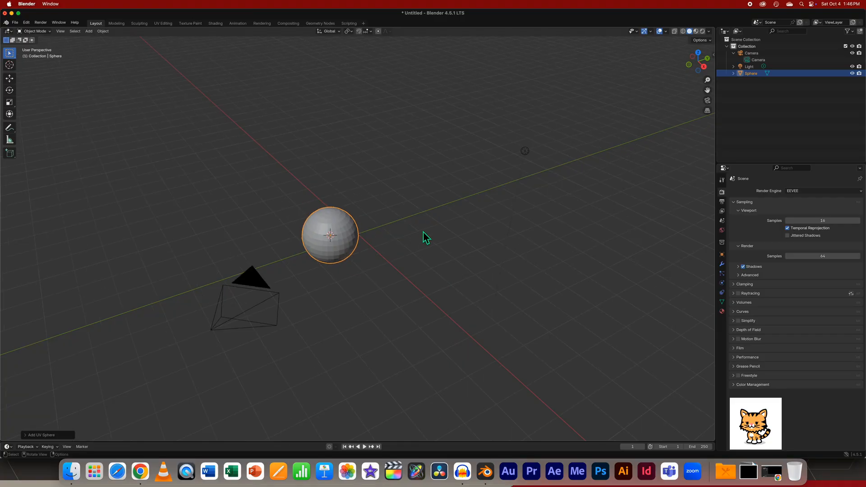
pyautogui.click(422, 231)
pyautogui.press('Tab')
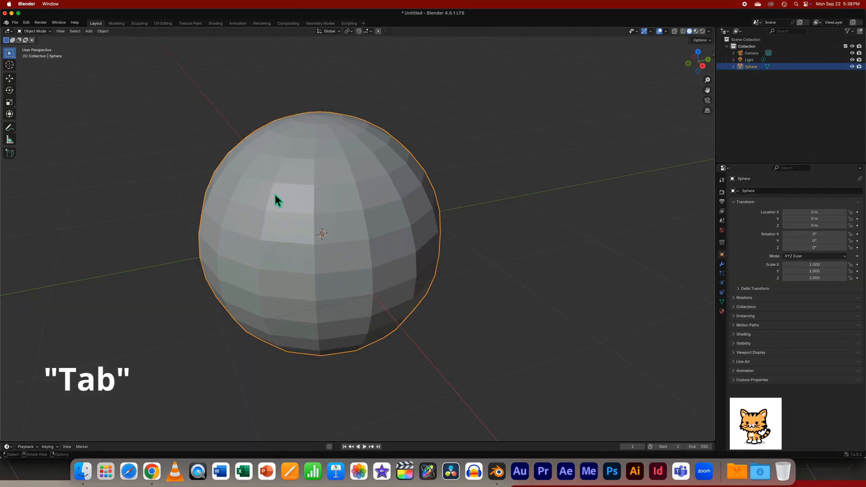
pyautogui.press('Tab')
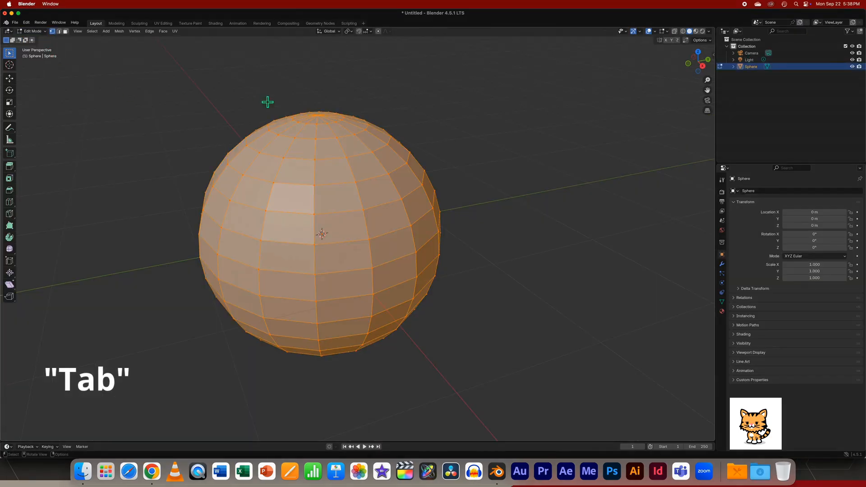
# Push the sphere's top pole vertex down about 0.32 m along Z, using smooth proportional editing with a size of about 0.96 m.
pyautogui.click(423, 149)
pyautogui.click(324, 127)
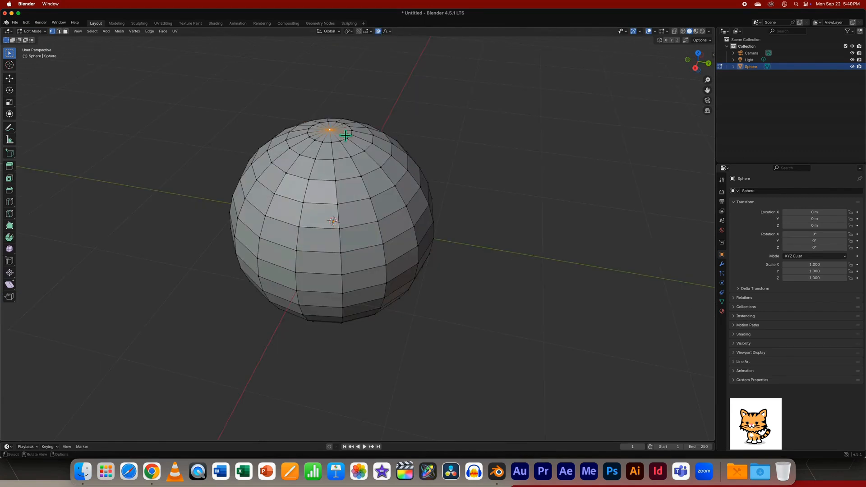
pyautogui.press('g')
pyautogui.press('z')
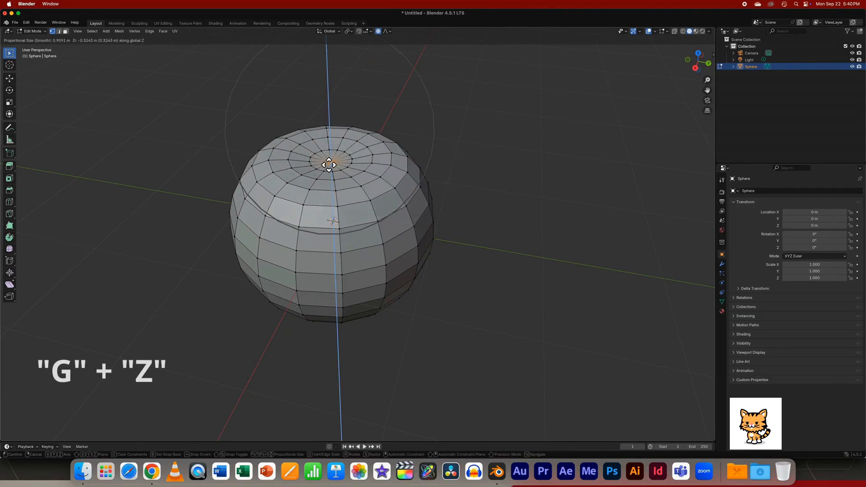
pyautogui.click(328, 164)
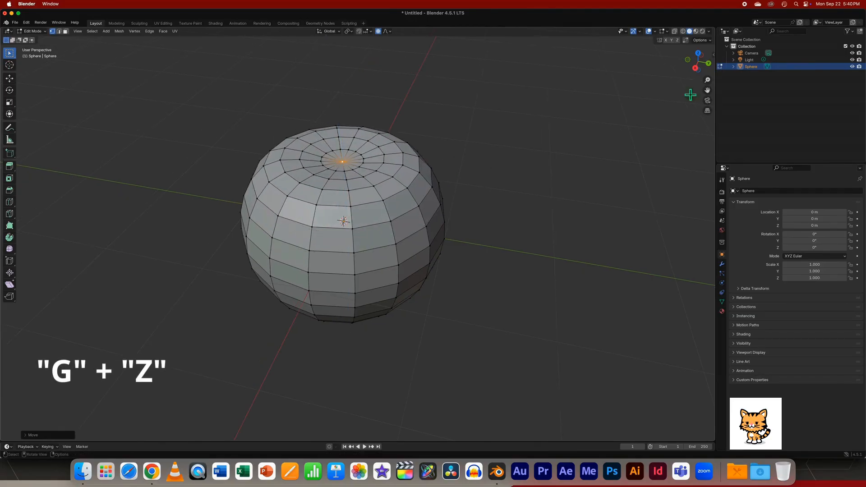
pyautogui.moveTo(695, 67); pyautogui.dragTo(660, 84)
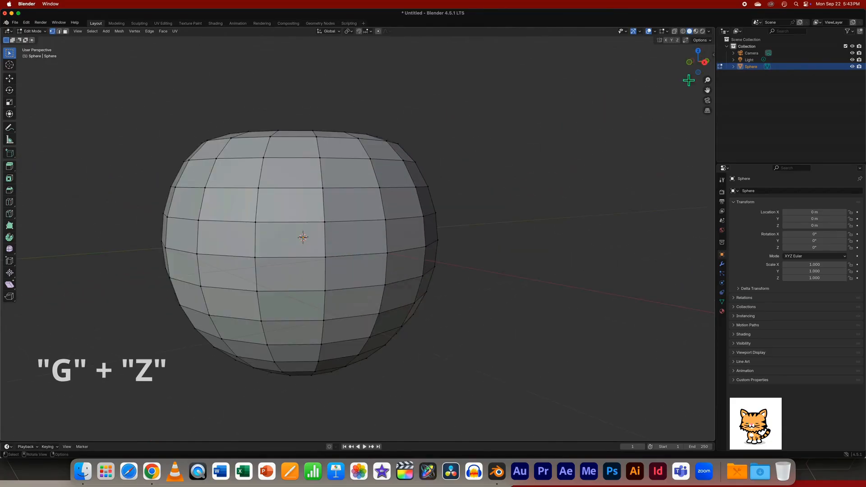
# Turn on proportional editing and slide the sphere's bottom pole vertex inward.
pyautogui.moveTo(315, 203); pyautogui.dragTo(245, 323, button='middle')
pyautogui.click(285, 289)
pyautogui.click(377, 31)
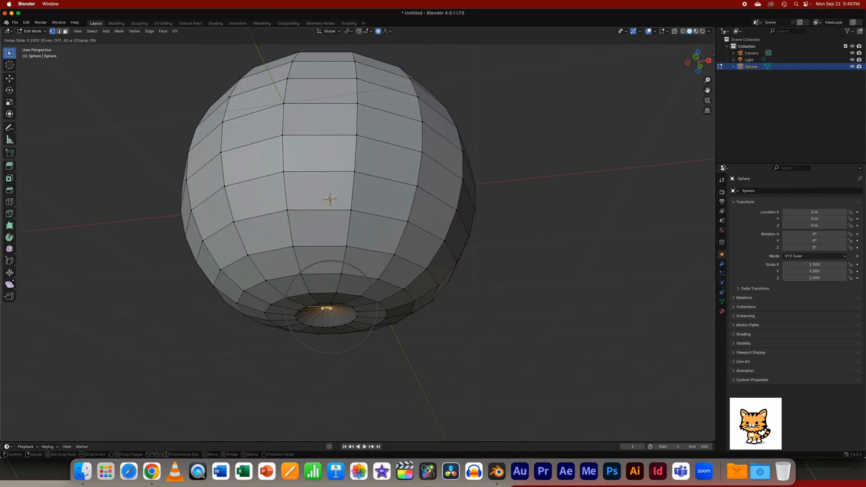
pyautogui.click(327, 310)
pyautogui.click(411, 342)
pyautogui.press('z')
pyautogui.press('Escape')
# Push the sphere's bottom pole vertex up into the body, using smooth proportional editing with a size of about 0.29 m.
pyautogui.click(327, 311)
pyautogui.press('g')
pyautogui.press('z')
pyautogui.scroll(-20, 310, 303)
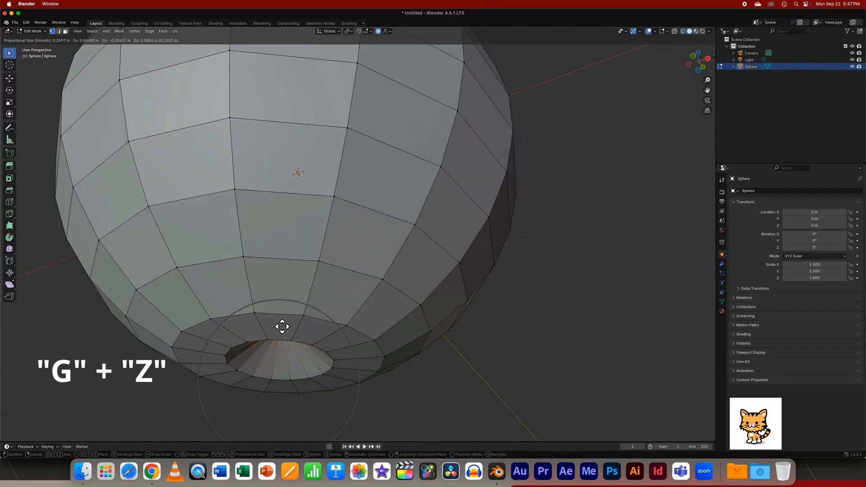
pyautogui.click(285, 294)
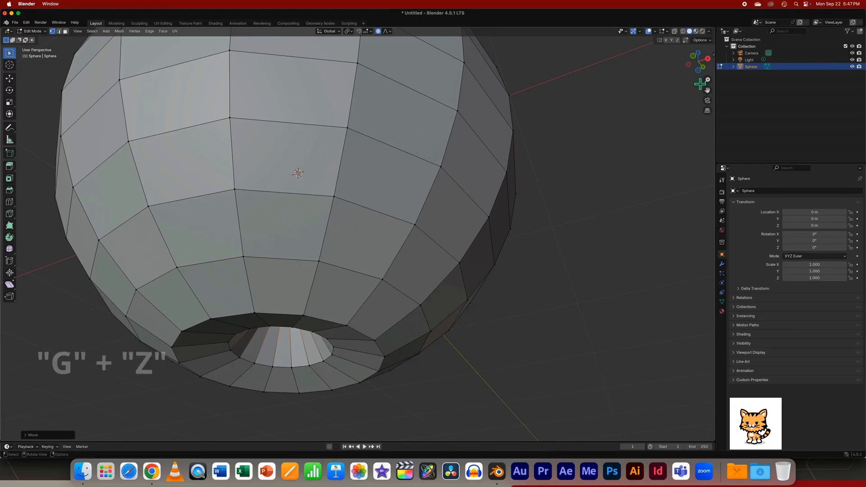
pyautogui.moveTo(285, 295); pyautogui.dragTo(297, 226, button='middle')
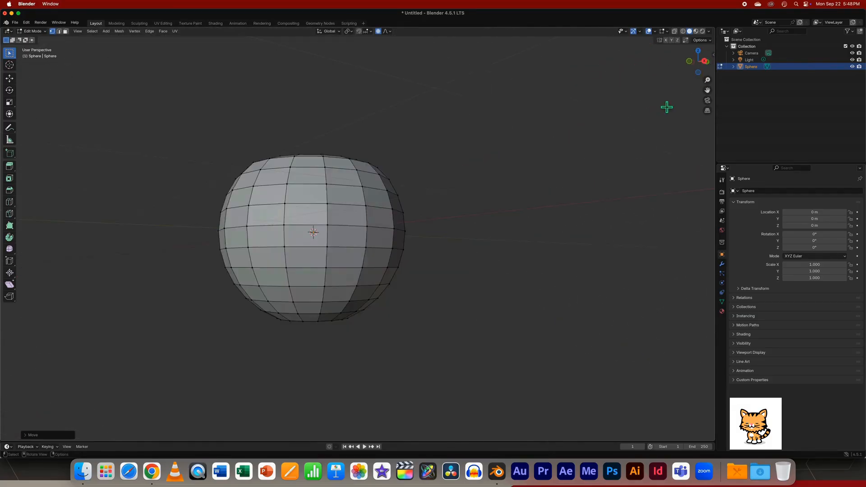
# Try to widen the horizontal edge loop on the upper part of the body by scaling it outward.
pyautogui.moveTo(699, 66)
pyautogui.mouseDown()
pyautogui.moveTo(697, 51)
pyautogui.moveTo(700, 69)
pyautogui.mouseUp()
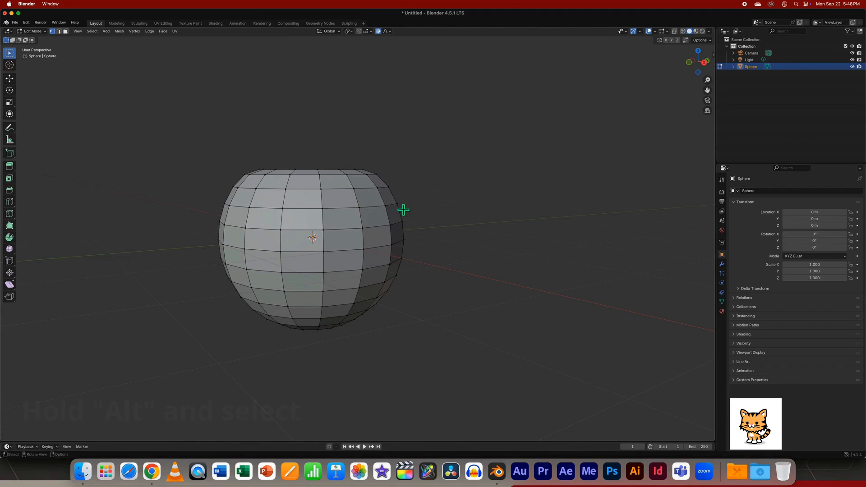
pyautogui.keyDown('alt'); pyautogui.click(363, 210); pyautogui.keyUp('alt')
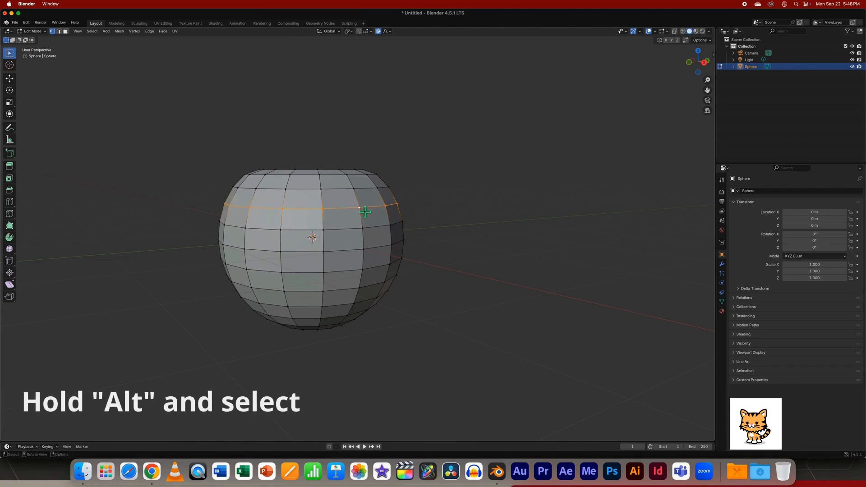
pyautogui.press('s')
pyautogui.click(362, 206)
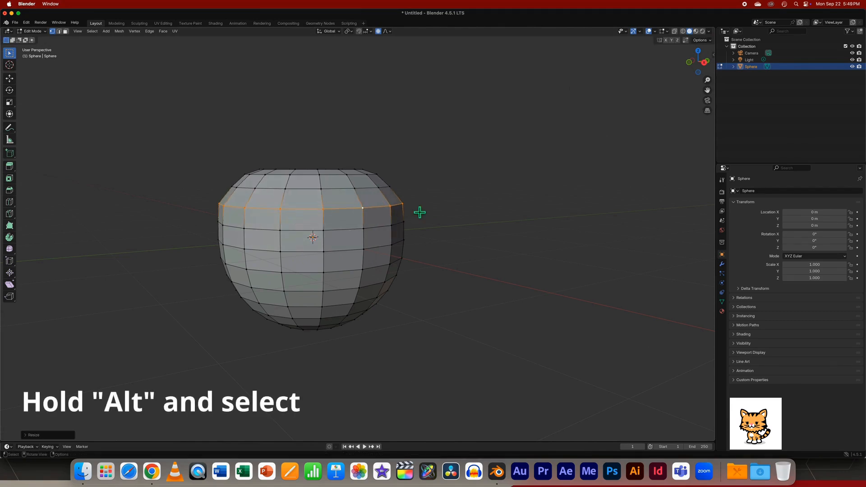
# Widen the horizontal edge loop on the upper body by scaling it, with smooth proportional editing at a size of about 0.29 m.
pyautogui.press('g')
pyautogui.press('z')
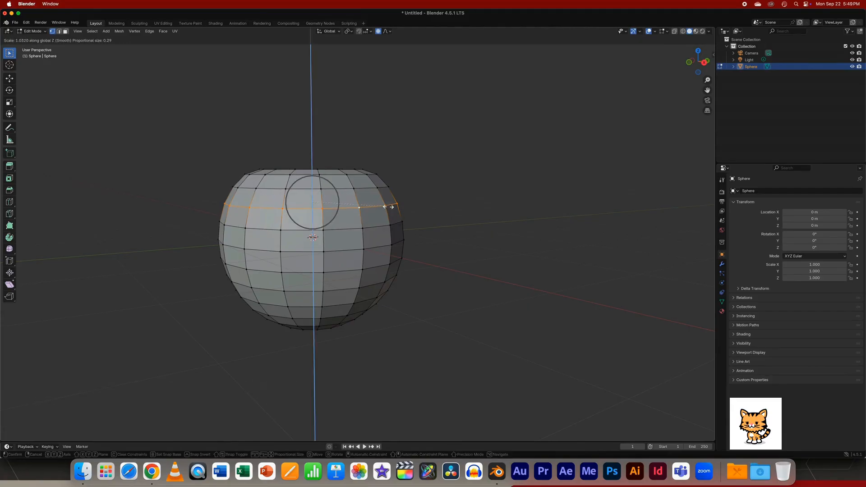
pyautogui.click(364, 210)
pyautogui.keyDown('alt'); pyautogui.click(363, 209); pyautogui.keyUp('alt')
pyautogui.press('s')
pyautogui.click(361, 206)
pyautogui.click(327, 202)
# Scale the next edge loop above, near the body's upper rim, slightly outward using smooth proportional editing.
pyautogui.keyDown('alt'); pyautogui.click(325, 190); pyautogui.keyUp('alt')
pyautogui.press('s')
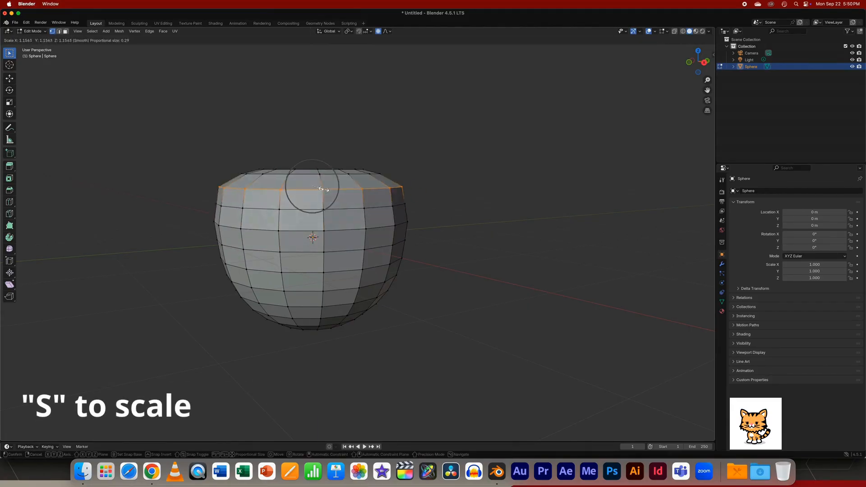
pyautogui.click(330, 194)
# Scale a horizontal edge loop on the lower body slightly inward and resize the loop just above it.
pyautogui.keyDown('alt'); pyautogui.click(351, 304); pyautogui.keyUp('alt')
pyautogui.press('s')
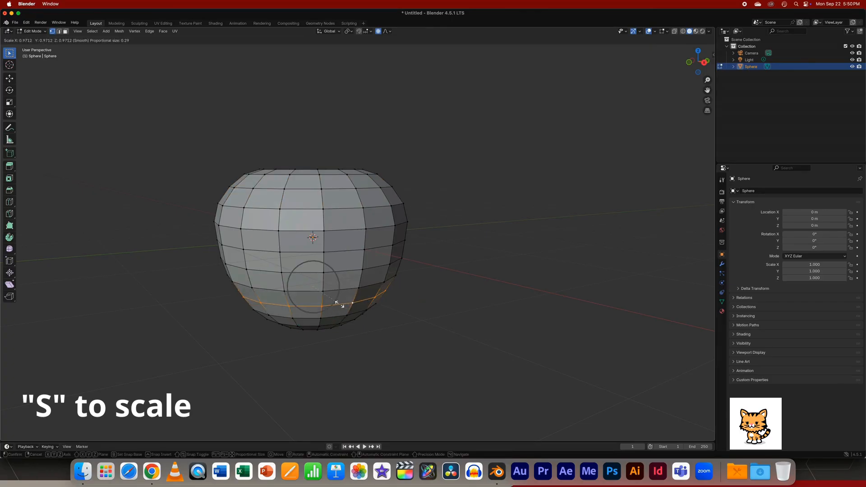
pyautogui.click(342, 305)
pyautogui.keyDown('alt'); pyautogui.click(333, 290); pyautogui.keyUp('alt')
pyautogui.press('s')
pyautogui.click(336, 293)
pyautogui.click(423, 295)
# Raise the edge loop around the bottom opening about 0.05 m along Z, using a proportional size of about 0.6 m.
pyautogui.moveTo(696, 68)
pyautogui.mouseDown()
pyautogui.moveTo(694, 28)
pyautogui.moveTo(706, 86)
pyautogui.moveTo(708, 76)
pyautogui.mouseUp()
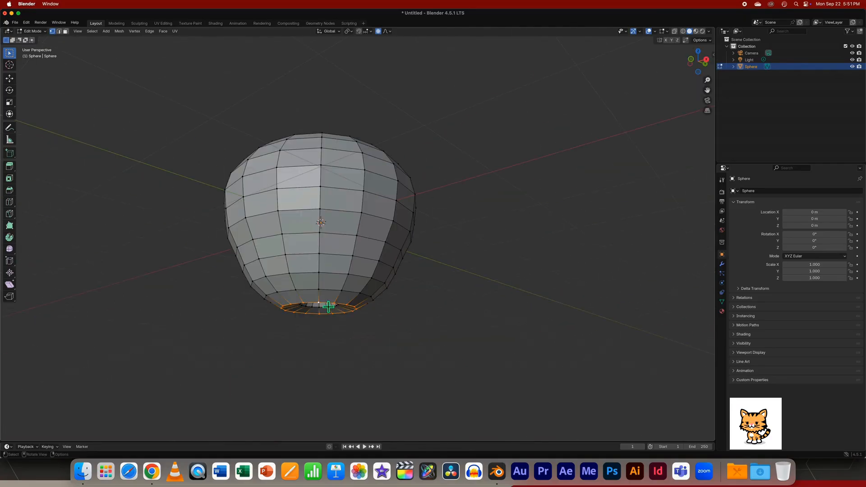
pyautogui.press('g')
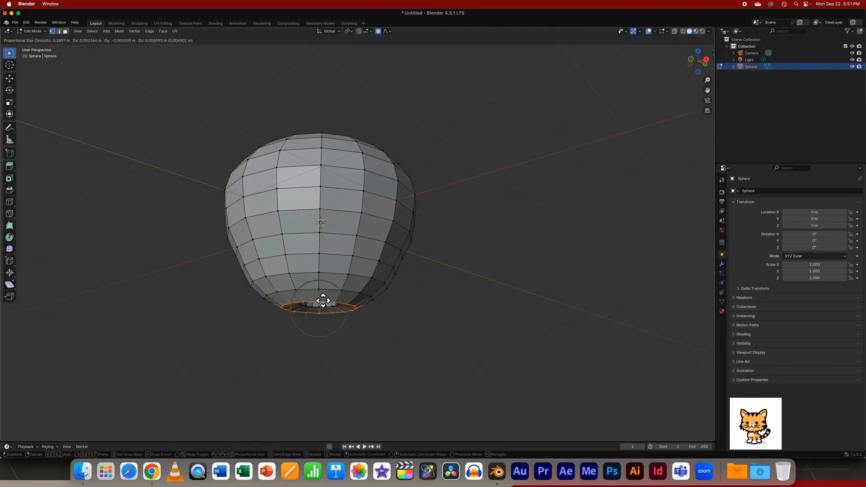
pyautogui.press('z')
pyautogui.scroll(-3, 323, 296)
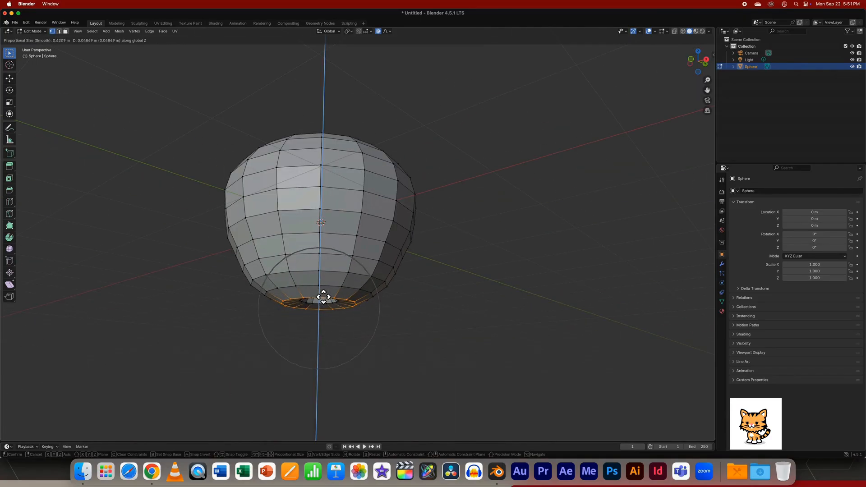
pyautogui.click(323, 296)
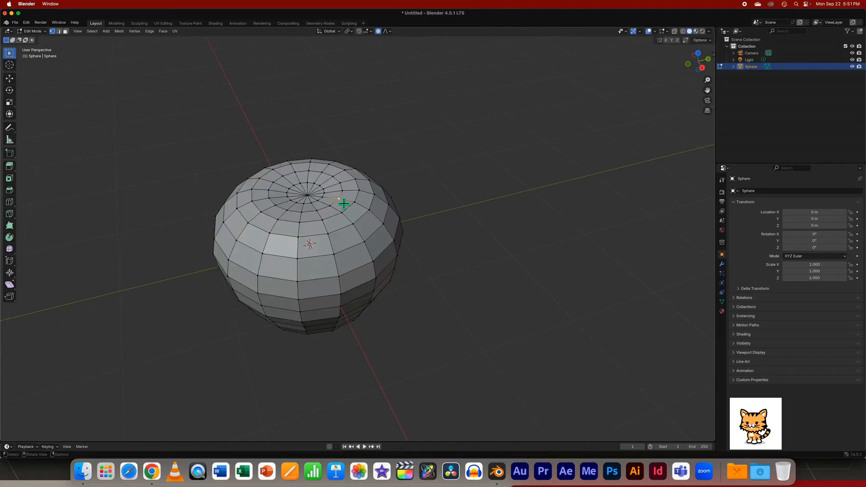
# Adjust the height of an edge loop around the top indentation by moving it along Z.
pyautogui.keyDown('alt'); pyautogui.click(332, 209); pyautogui.keyUp('alt')
pyautogui.press('s')
pyautogui.press('g')
pyautogui.press('z')
pyautogui.click(325, 214)
# Push the top centre vertex down about 0.08 m along Z, using a smooth proportional size of about 0.35 m.
pyautogui.click(313, 199)
pyautogui.press('g')
pyautogui.press('z')
pyautogui.scroll(1, 309, 194)
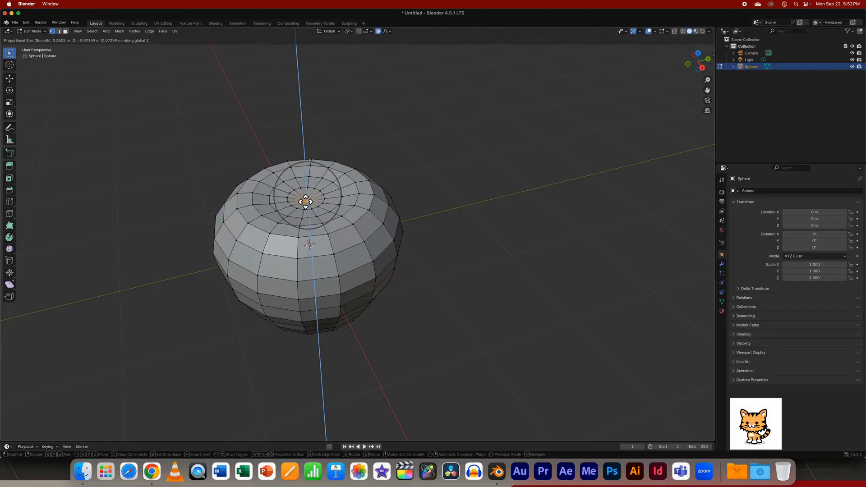
pyautogui.click(306, 203)
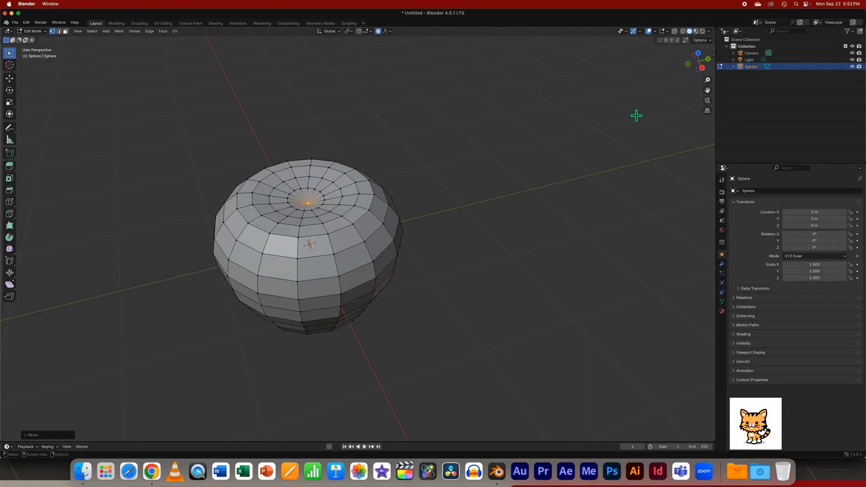
# Clear the vertex selection and switch the body to Object Mode.
pyautogui.moveTo(700, 77); pyautogui.dragTo(757, 84)
pyautogui.click(518, 211)
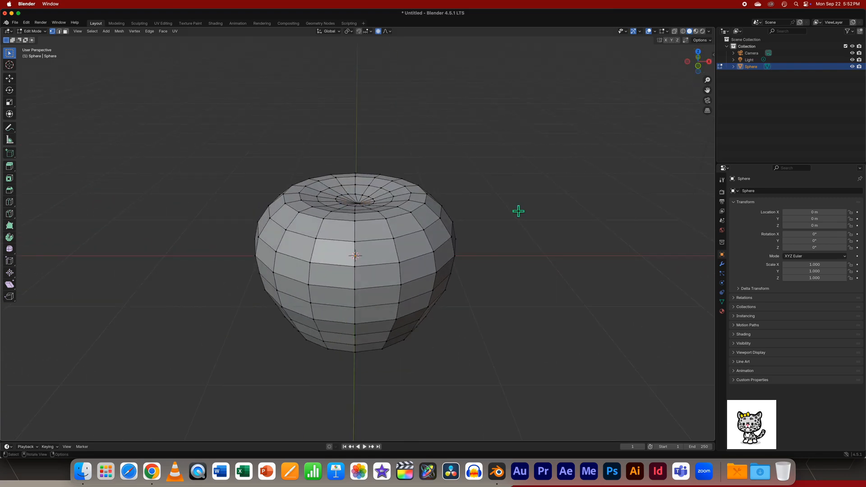
pyautogui.press('Tab')
pyautogui.moveTo(536, 160); pyautogui.dragTo(470, 181, button='middle')
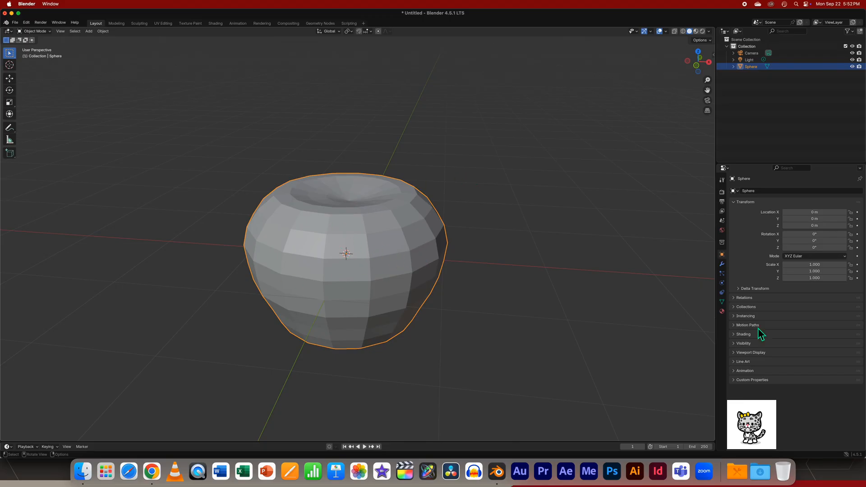
# Add a Subdivision Surface modifier to the body with viewport and render levels of 2.
pyautogui.click(721, 265)
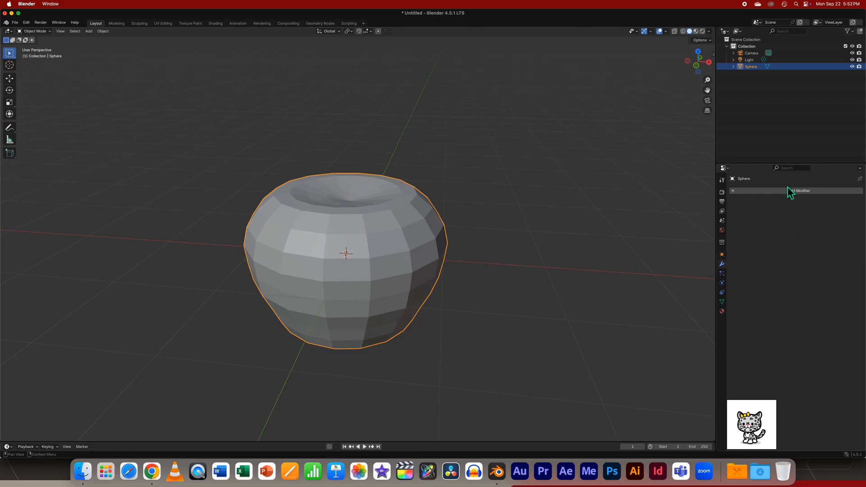
pyautogui.click(733, 191)
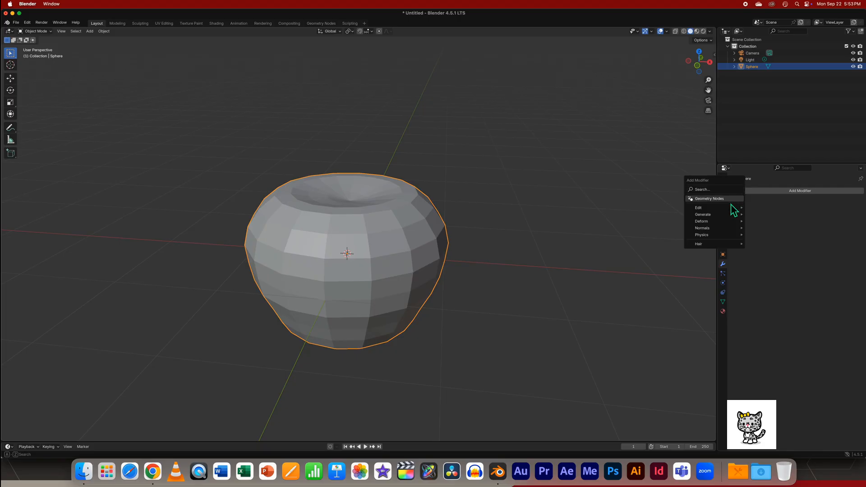
pyautogui.moveTo(735, 214)
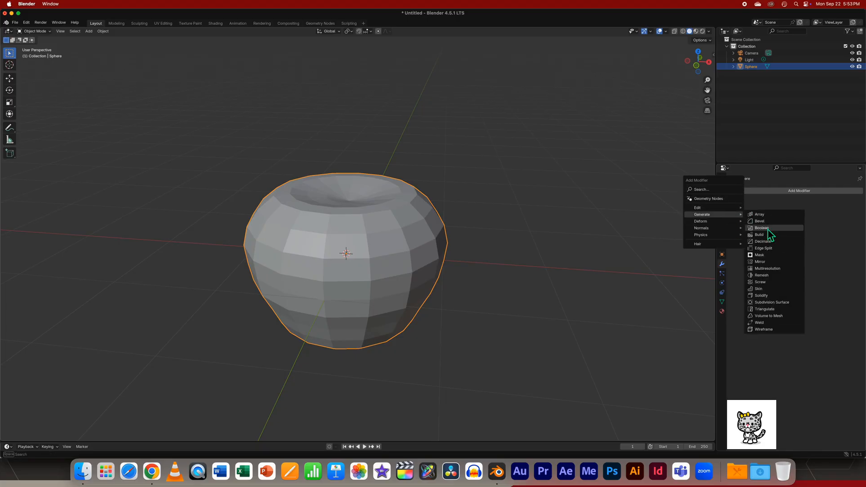
pyautogui.click(763, 303)
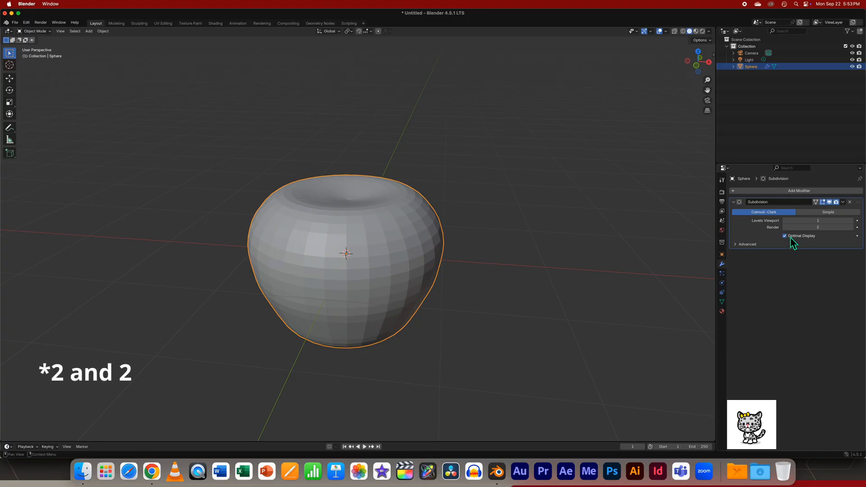
pyautogui.moveTo(818, 226); pyautogui.dragTo(838, 225)
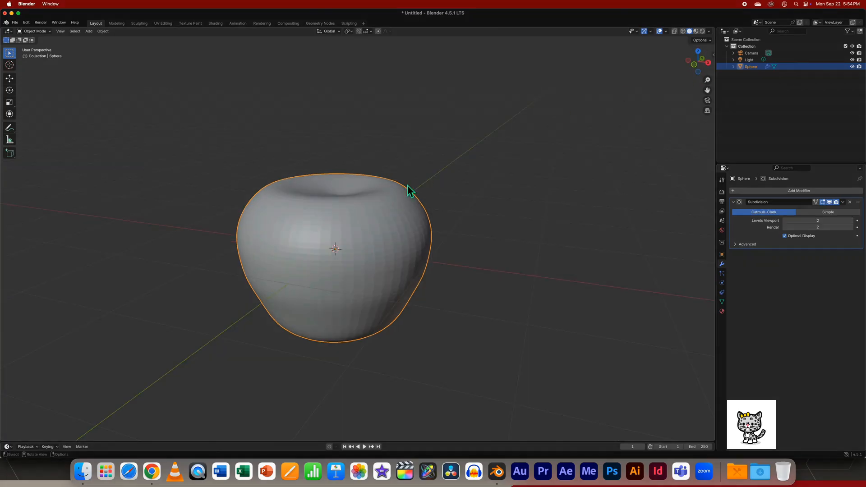
# Apply Shade Smooth to the body.
pyautogui.scroll(2, 405, 190)
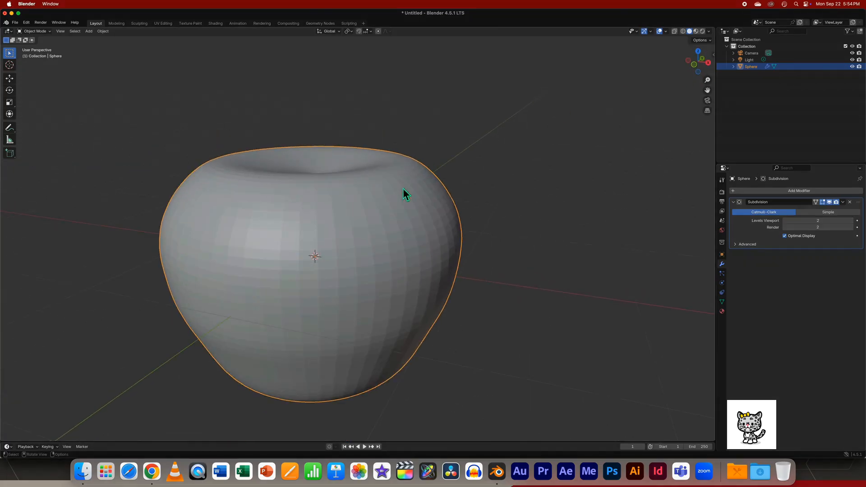
pyautogui.rightClick(407, 218)
pyautogui.click(395, 218)
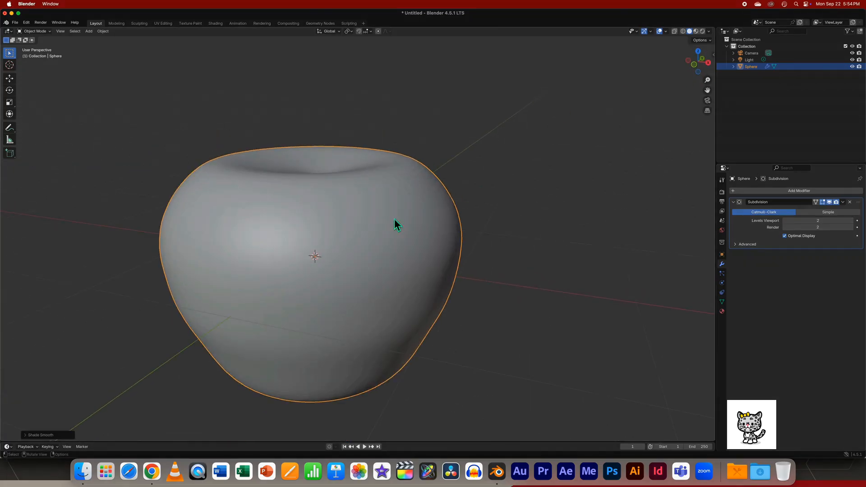
# In Edit Mode, scale the horizontal edge loop around the body's widest part slightly inward, to about 0.98.
pyautogui.moveTo(698, 63); pyautogui.dragTo(830, 101)
pyautogui.press('Tab')
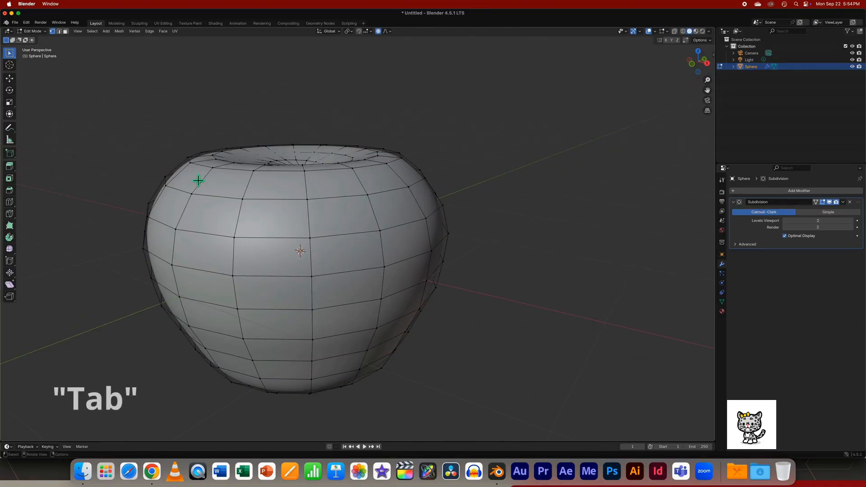
pyautogui.keyDown('alt'); pyautogui.click(333, 274); pyautogui.keyUp('alt')
pyautogui.press('s')
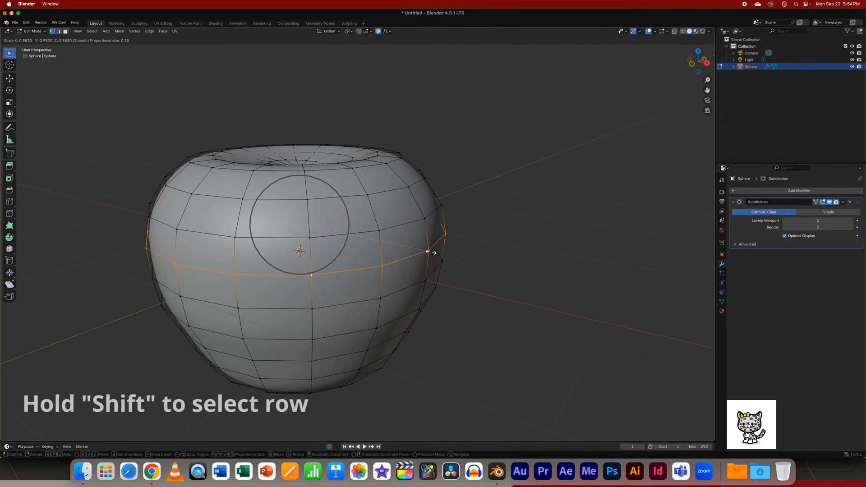
pyautogui.click(428, 251)
# Scale the horizontal edge loop near the bottom of the body slightly outward with proportional editing, then clear the selection.
pyautogui.moveTo(703, 78); pyautogui.dragTo(708, 77)
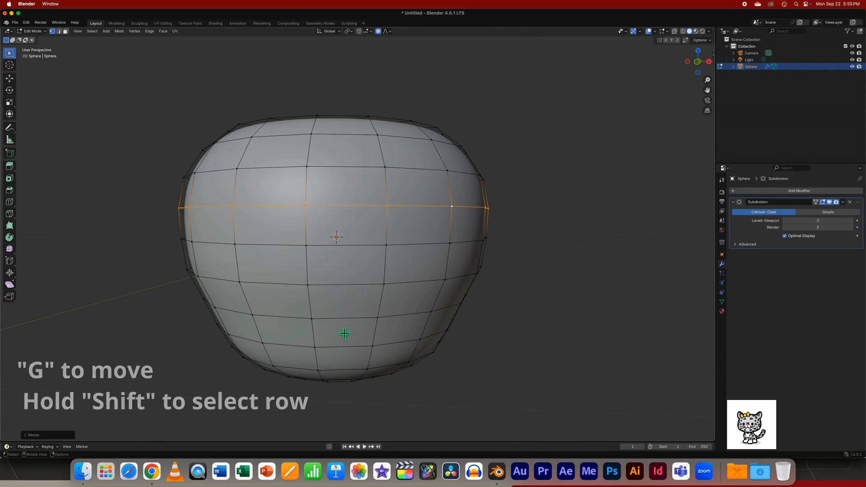
pyautogui.keyDown('alt'); pyautogui.click(367, 350); pyautogui.keyUp('alt')
pyautogui.press('s')
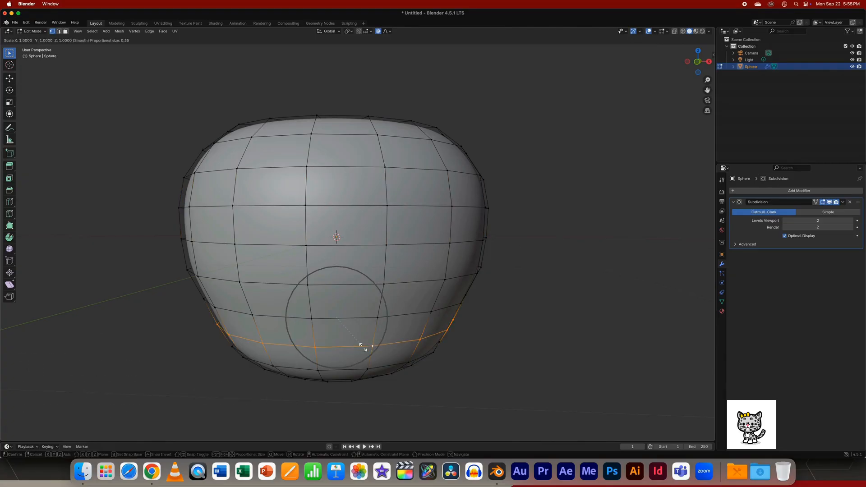
pyautogui.click(481, 319)
pyautogui.click(500, 307)
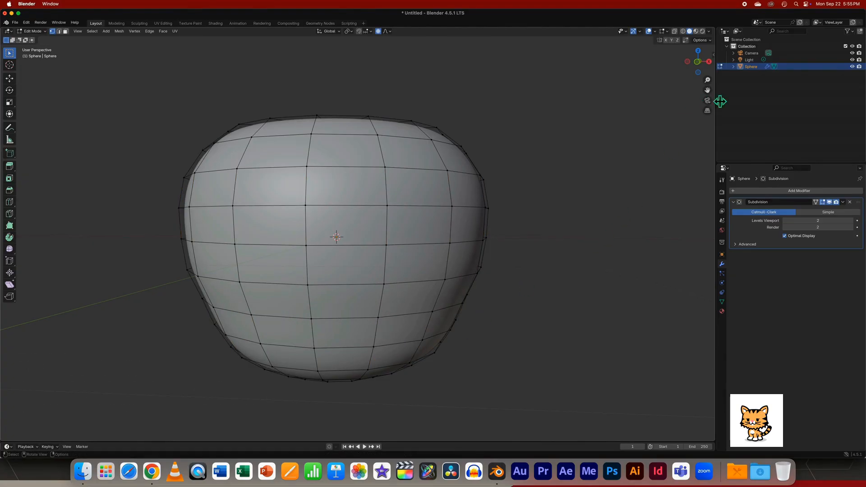
# Select four evenly spaced vertices around the bottom indentation and push them into the body along Z with proportional editing.
pyautogui.moveTo(709, 78); pyautogui.dragTo(699, 49)
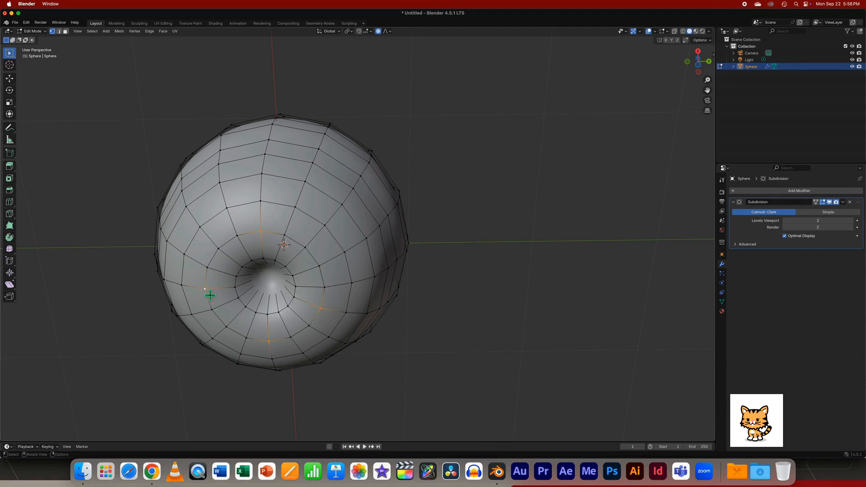
pyautogui.moveTo(709, 76); pyautogui.dragTo(718, 131)
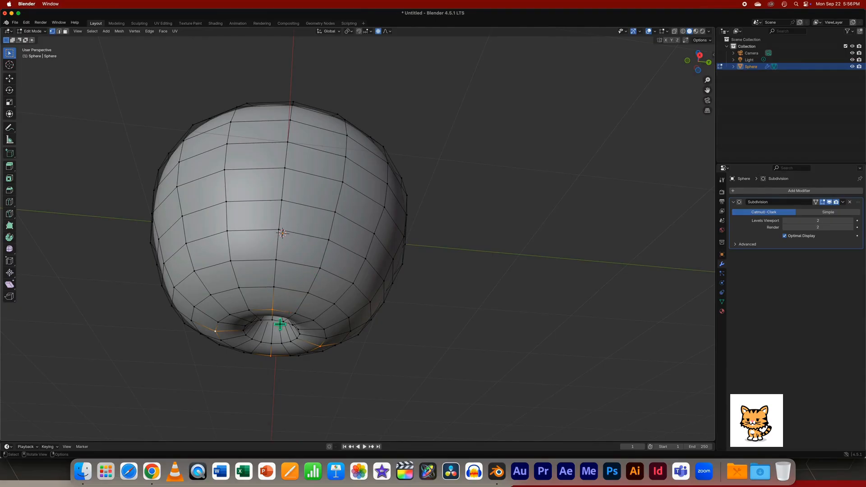
pyautogui.press('g')
pyautogui.press('z')
pyautogui.scroll(6, 275, 313)
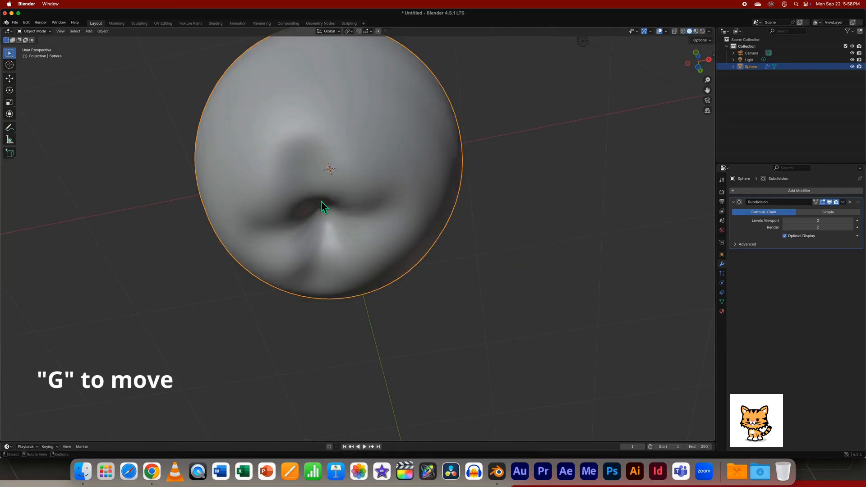
# Nudge a vertex on the rim of the bottom indentation, using a smooth proportional size of about 0.24 m.
pyautogui.press('g')
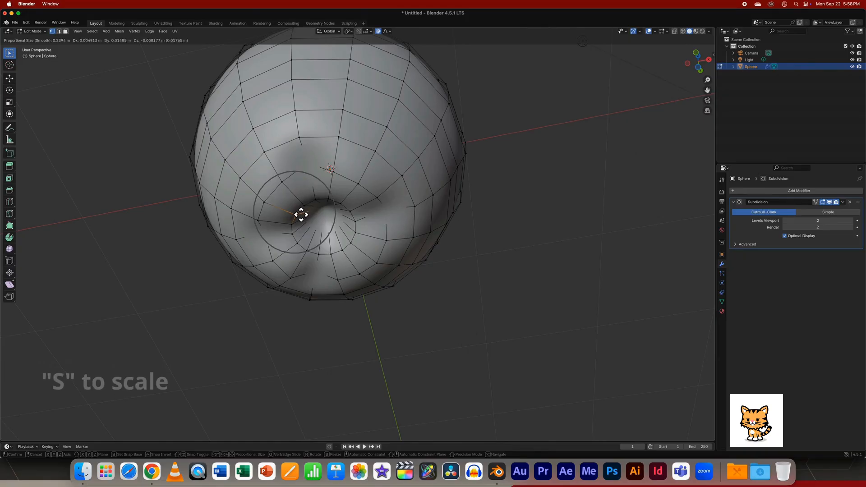
pyautogui.click(295, 207)
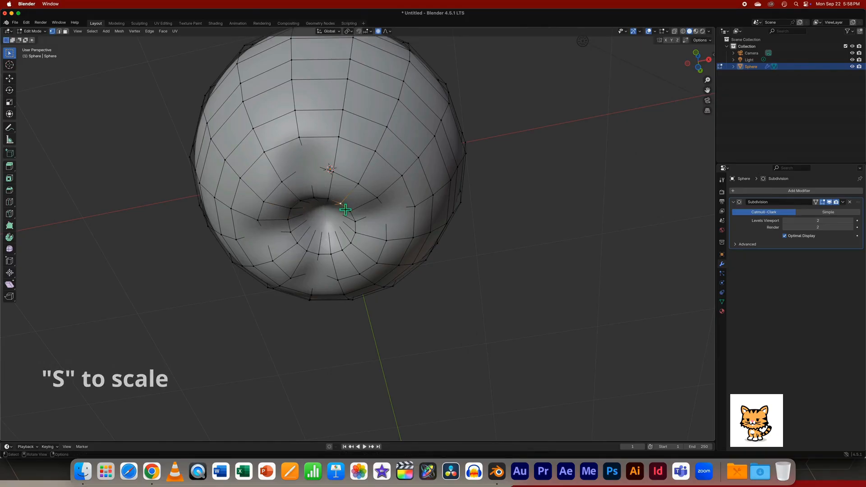
pyautogui.press('s')
pyautogui.click(338, 206)
pyautogui.press('super+z')
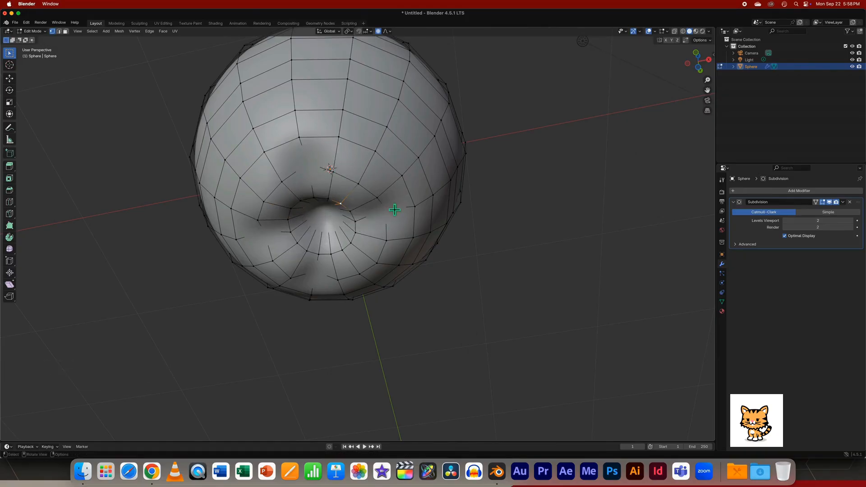
# Scale the area around the selected rim vertex of the bottom indentation and return to Object Mode.
pyautogui.press('s')
pyautogui.click(342, 216)
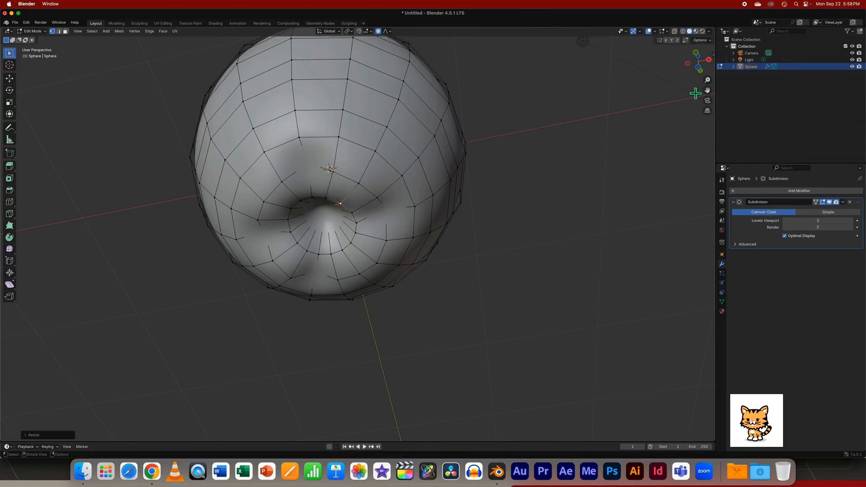
pyautogui.press('Tab')
# Add a cylinder mesh at the centre of the apple body.
pyautogui.moveTo(696, 60); pyautogui.dragTo(467, 174)
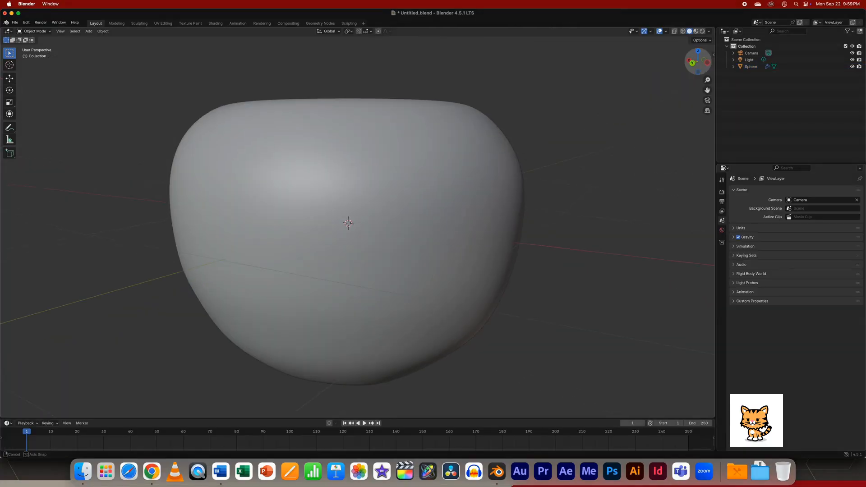
pyautogui.scroll(-3, 671, 85)
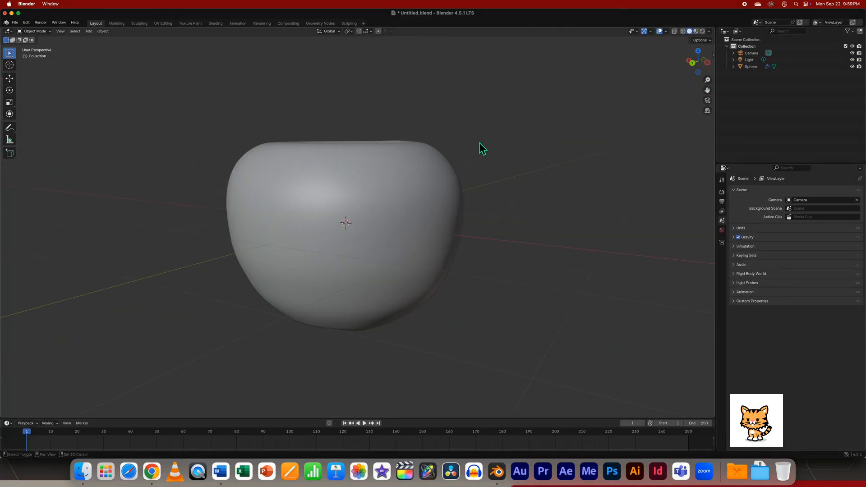
pyautogui.hotkey('shift', 'a')
pyautogui.moveTo(470, 153)
pyautogui.click(535, 189)
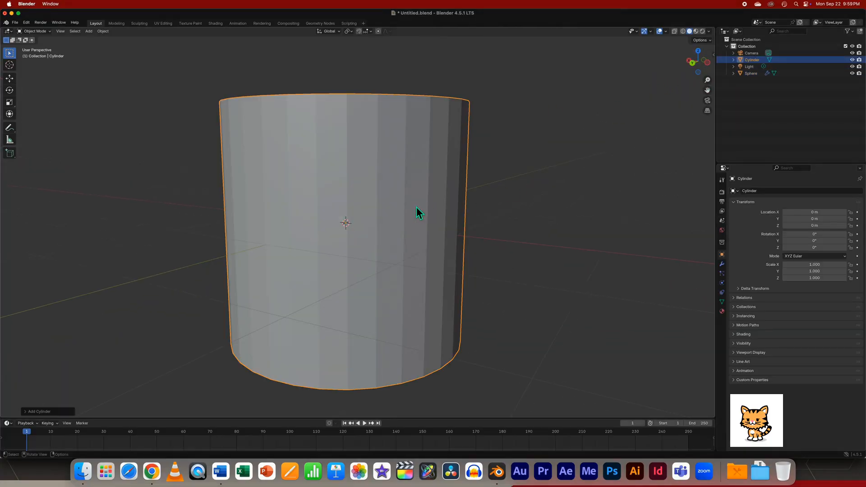
# Thin the new cylinder into a stem by setting its radius to 0.027 m.
pyautogui.click(57, 411)
pyautogui.moveTo(103, 339); pyautogui.dragTo(85, 347)
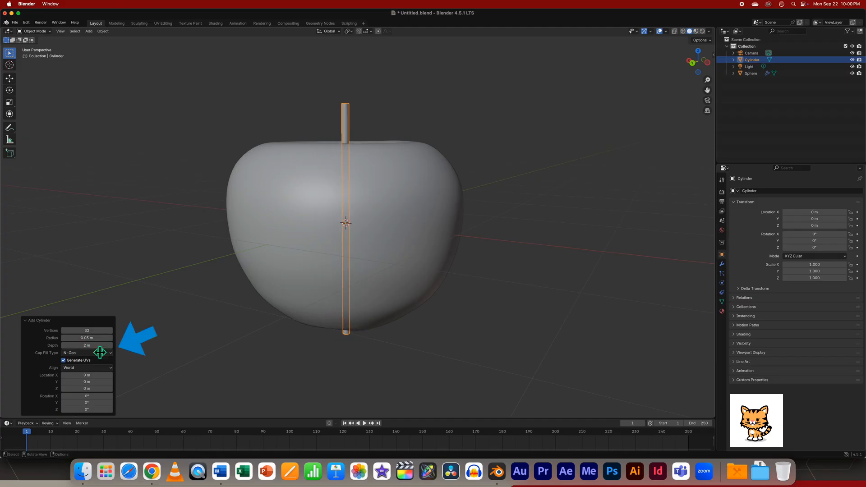
pyautogui.click(94, 340)
pyautogui.press('Return')
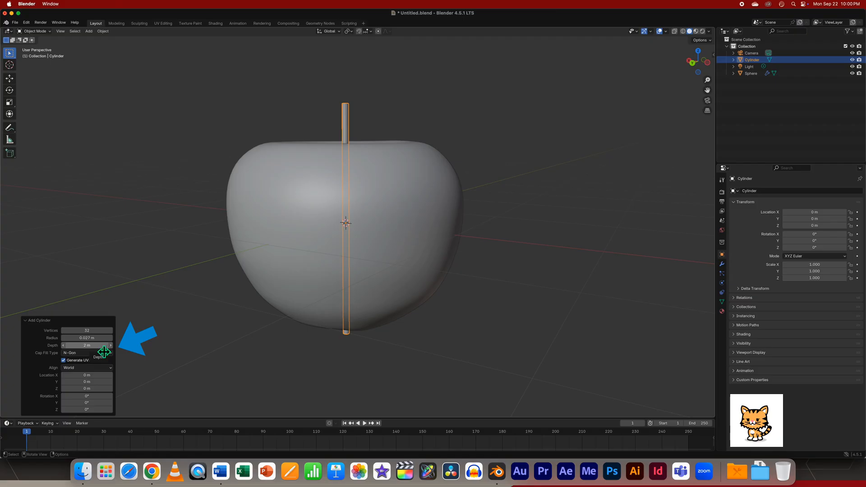
# Set the stem cylinder's depth to 0.337 m and its Z location to 0.72 m.
pyautogui.click(103, 348)
pyautogui.press('Return')
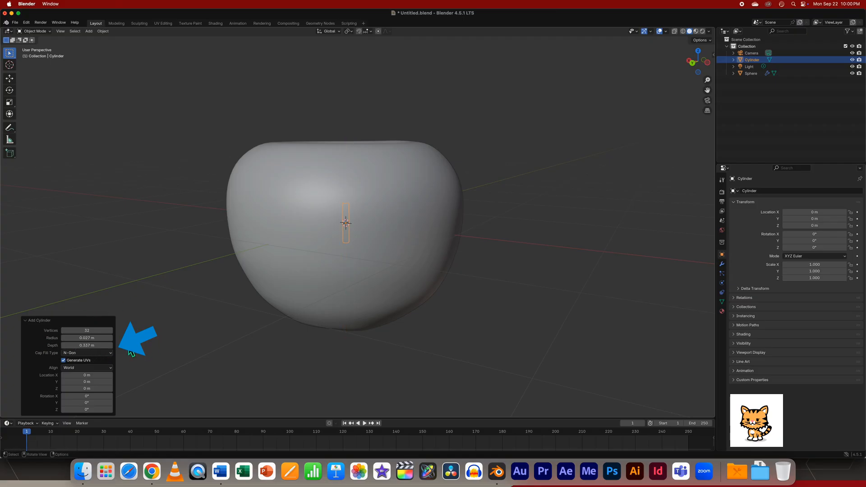
pyautogui.moveTo(87, 388)
pyautogui.mouseDown()
pyautogui.moveTo(120, 396)
pyautogui.moveTo(92, 394)
pyautogui.mouseUp()
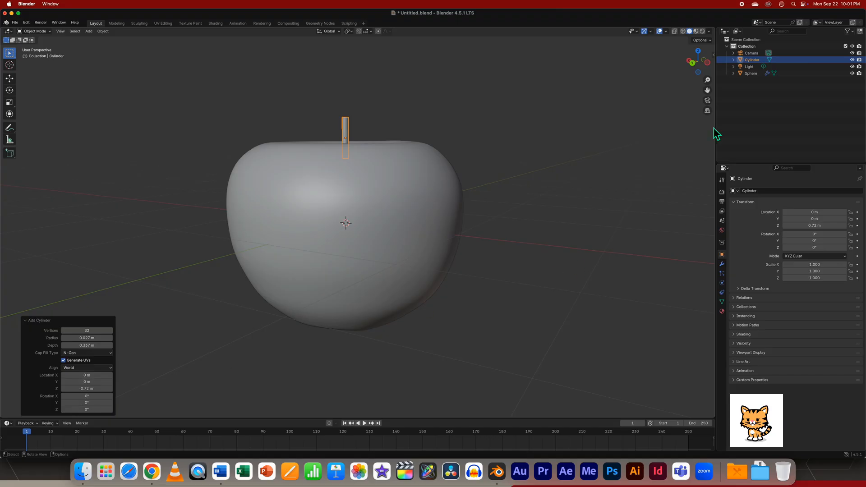
# Hide the apple body and select the stem cylinder.
pyautogui.click(852, 73)
pyautogui.scroll(5, 380, 139)
pyautogui.scroll(-4, 381, 140)
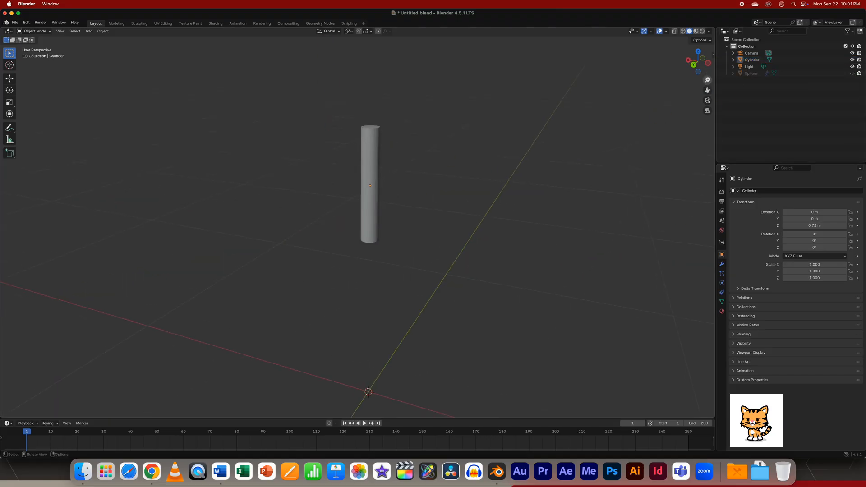
pyautogui.moveTo(706, 80); pyautogui.dragTo(707, 71)
pyautogui.click(388, 116)
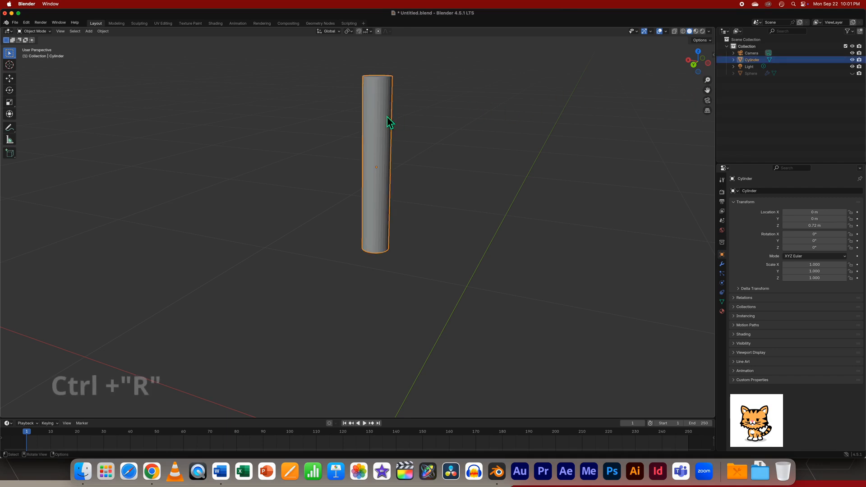
# In Edit Mode, add a single loop cut around the middle of the stem.
pyautogui.click(34, 31)
pyautogui.click(35, 47)
pyautogui.hotkey('ctrl', 'r')
pyautogui.click(385, 118)
pyautogui.click(385, 118)
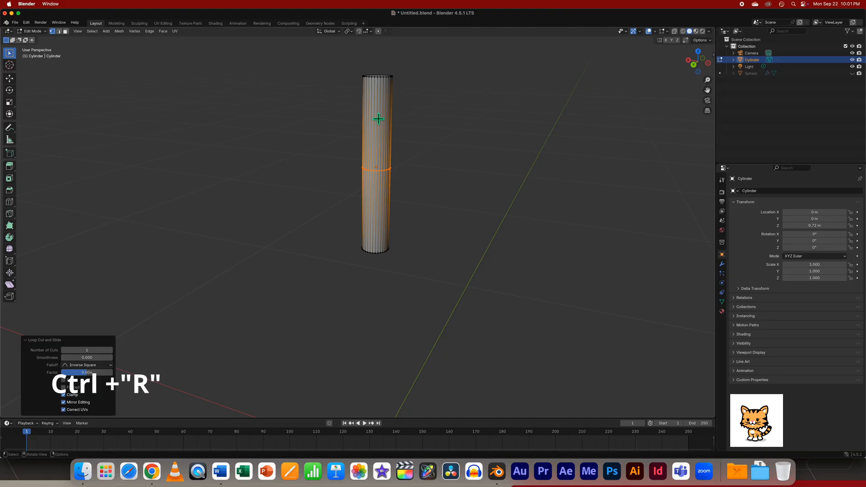
# Add three more loop cuts to the stem, one in its upper half and two in its lower half.
pyautogui.hotkey('ctrl', 'r')
pyautogui.click(378, 118)
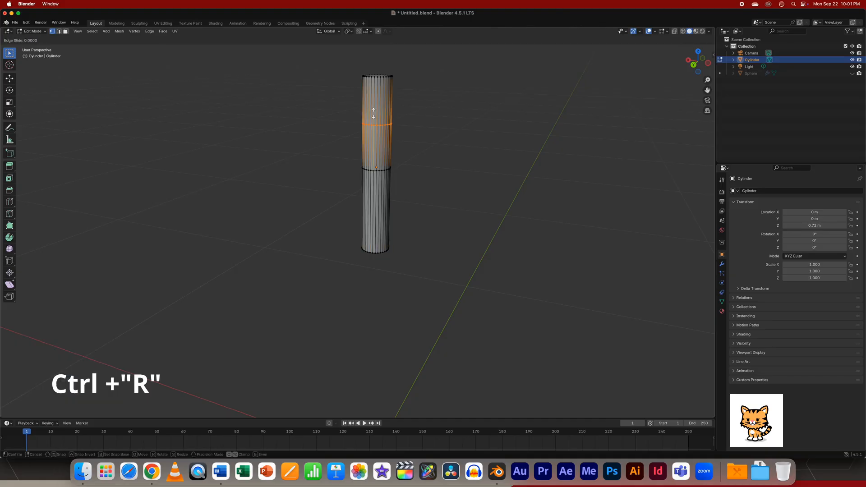
pyautogui.click(381, 152)
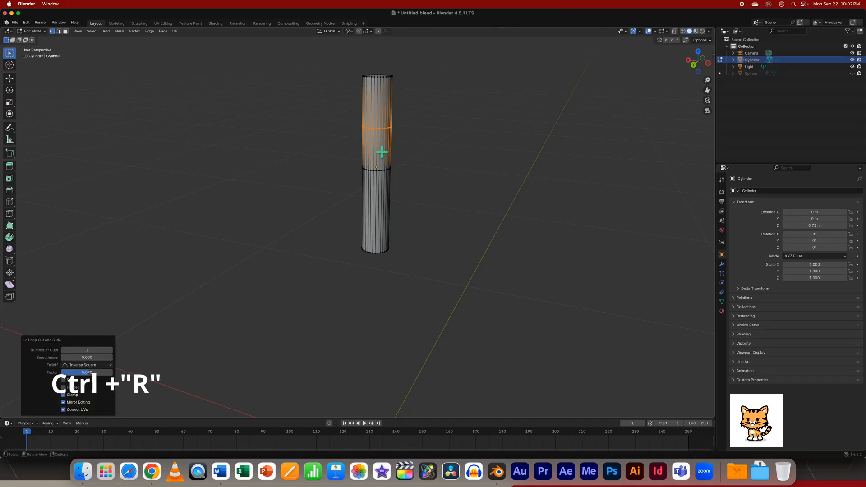
pyautogui.hotkey('ctrl', 'r')
pyautogui.click(377, 203)
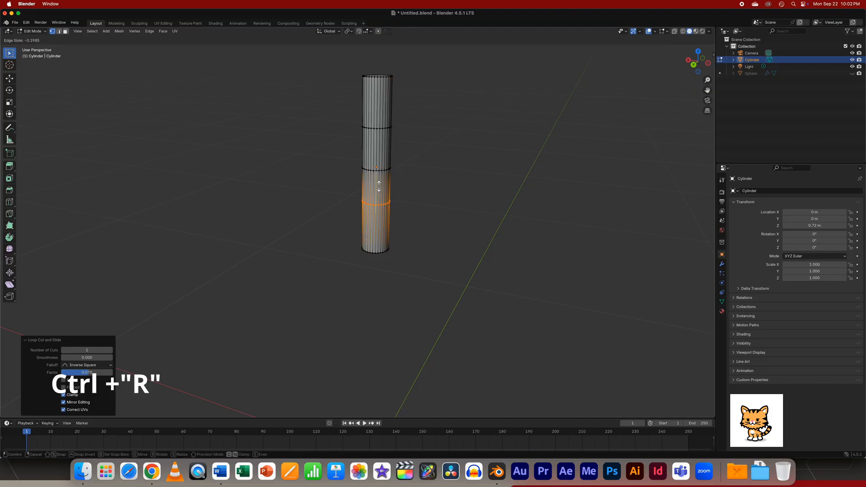
pyautogui.click(379, 188)
pyautogui.hotkey('ctrl', 'r')
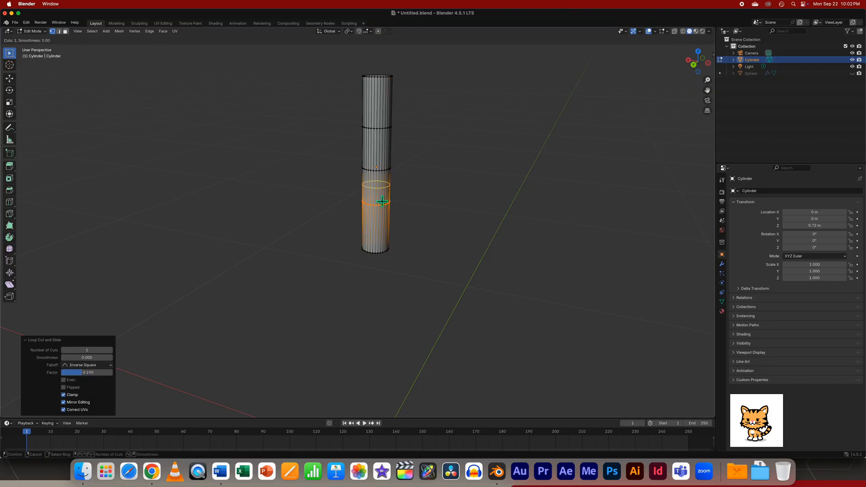
pyautogui.click(381, 218)
pyautogui.click(381, 219)
pyautogui.click(379, 209)
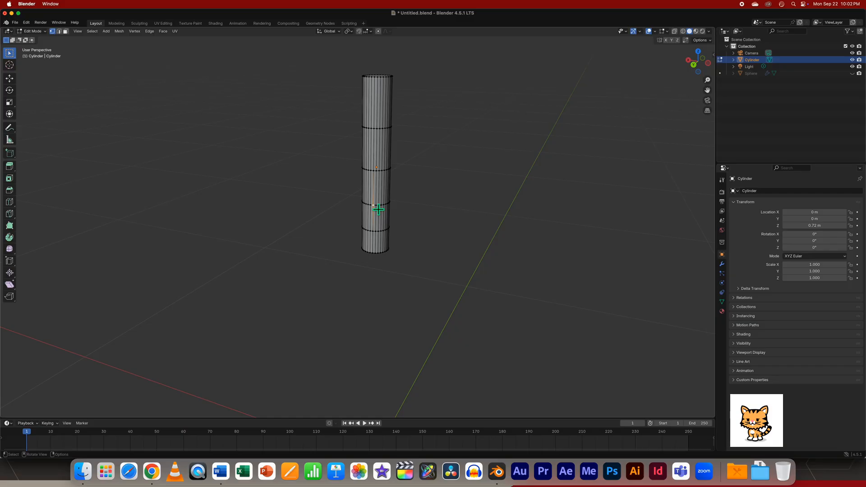
pyautogui.click(390, 194)
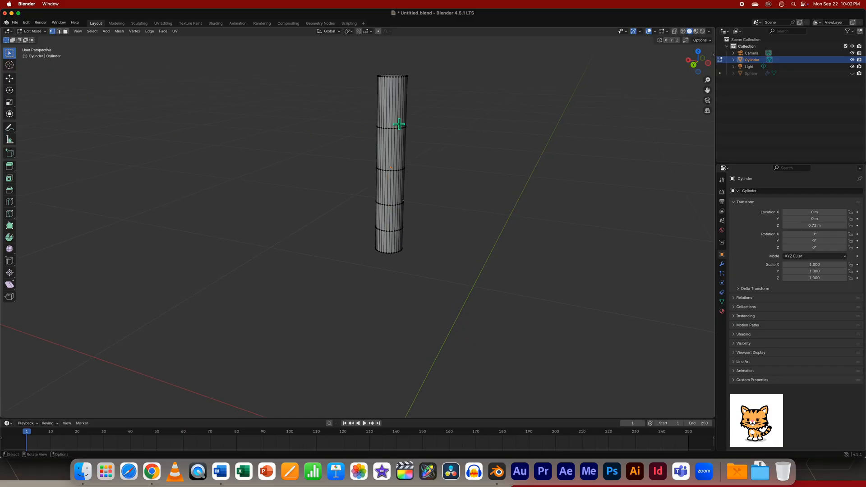
pyautogui.press('space')
pyautogui.press('space')
pyautogui.click(31, 31)
pyautogui.click(36, 39)
pyautogui.press('space')
pyautogui.scroll(2, 391, 128)
pyautogui.moveTo(707, 91); pyautogui.dragTo(685, 231)
pyautogui.scroll(2, 527, 137)
pyautogui.moveTo(707, 90); pyautogui.dragTo(705, 15)
pyautogui.press('Tab')
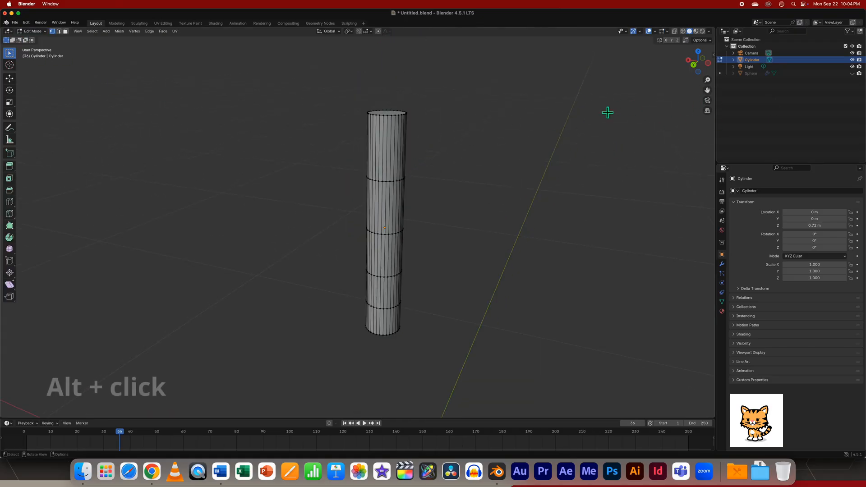
# Select the edge loop at the top rim of the stem and rotate it to slant the end.
pyautogui.keyDown('alt'); pyautogui.click(406, 118); pyautogui.keyUp('alt')
pyautogui.press('r')
pyautogui.click(389, 171)
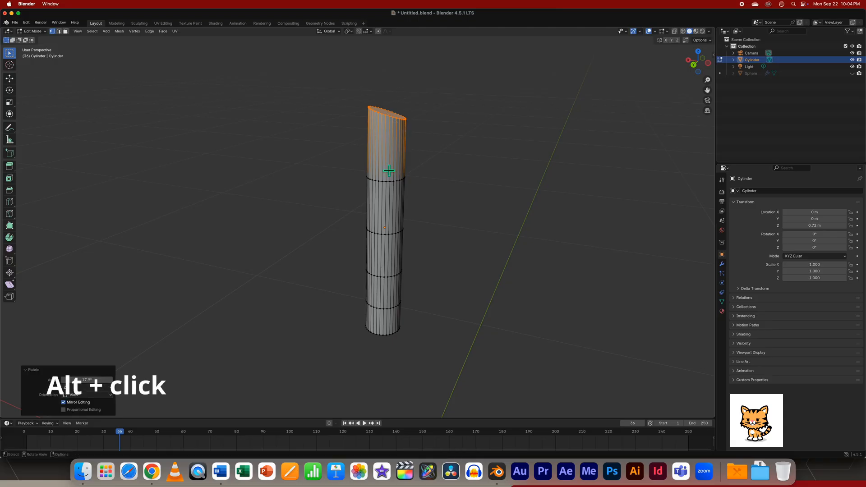
# Move the stem's upper loop to one side and its middle loop to the other, rotating the middle loop about -12.4°.
pyautogui.keyDown('alt'); pyautogui.click(400, 186); pyautogui.keyUp('alt')
pyautogui.press('g')
pyautogui.click(367, 161)
pyautogui.click(390, 237)
pyautogui.keyDown('alt'); pyautogui.click(385, 232); pyautogui.keyUp('alt')
pyautogui.press('g')
pyautogui.click(385, 232)
pyautogui.press('r')
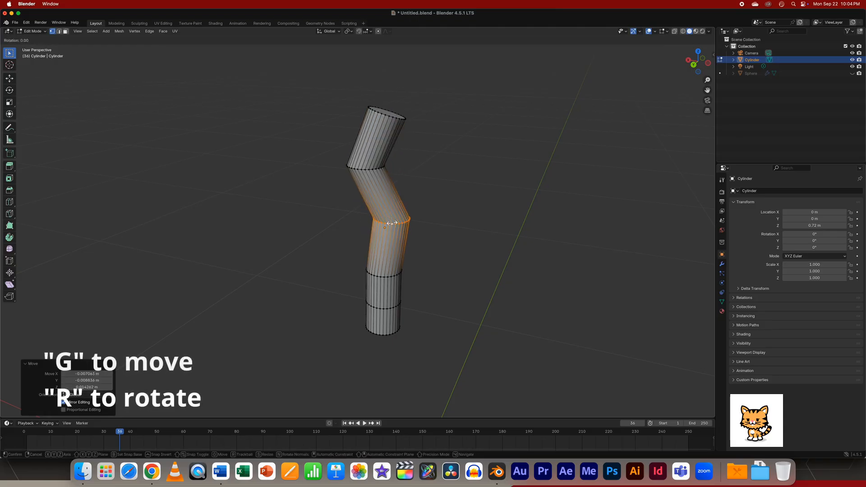
pyautogui.click(391, 219)
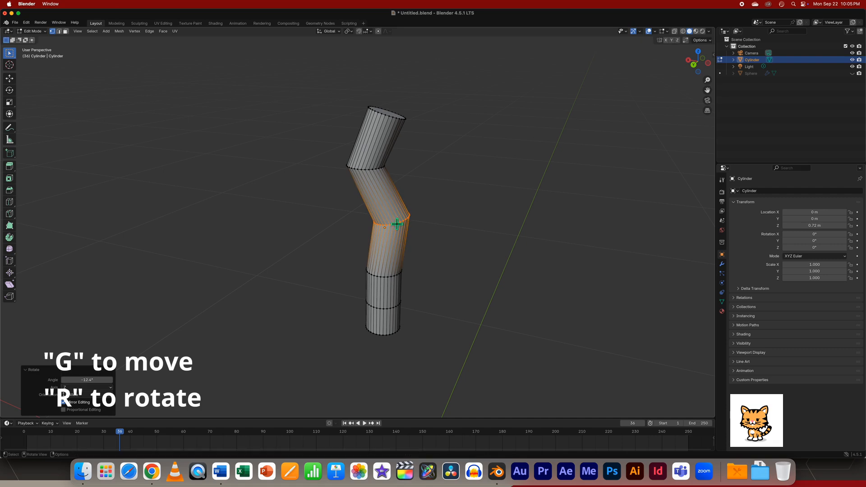
# Try to move the edge loop just below the middle of the stem sideways.
pyautogui.click(387, 282)
pyautogui.click(391, 280)
pyautogui.click(383, 277)
pyautogui.keyDown('alt'); pyautogui.click(390, 276); pyautogui.keyUp('alt')
pyautogui.press('g')
pyautogui.click(391, 276)
pyautogui.click(451, 243)
pyautogui.click(851, 73)
pyautogui.click(851, 74)
# Try shifting the two lowest inner loops of the stem using box selections, and undo the moves.
pyautogui.moveTo(226, 295); pyautogui.dragTo(304, 321)
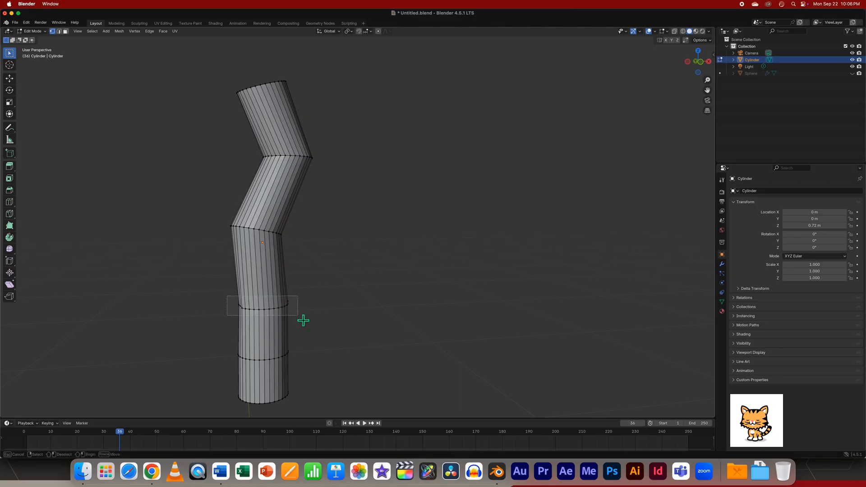
pyautogui.press('g')
pyautogui.click(303, 321)
pyautogui.click(222, 359)
pyautogui.moveTo(212, 347); pyautogui.dragTo(301, 371)
pyautogui.press('g')
pyautogui.click(282, 367)
pyautogui.press('super+z')
pyautogui.press('super+z')
pyautogui.press('super+z')
pyautogui.press('super+z')
# Move the stem's two lower inner edge loops in opposite sideways directions to form a zigzag, and return to Object Mode.
pyautogui.click(280, 312)
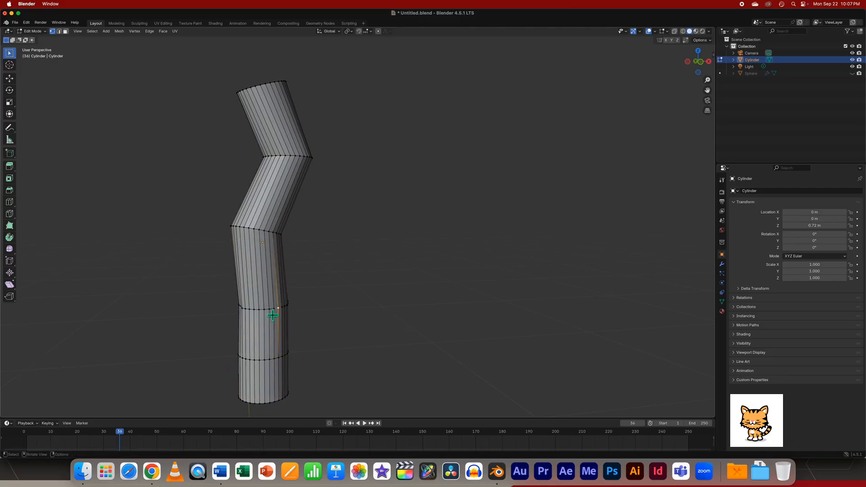
pyautogui.keyDown('alt'); pyautogui.click(271, 310); pyautogui.keyUp('alt')
pyautogui.press('g')
pyautogui.click(283, 310)
pyautogui.click(269, 362)
pyautogui.keyDown('alt'); pyautogui.click(267, 360); pyautogui.keyUp('alt')
pyautogui.press('g')
pyautogui.click(255, 361)
pyautogui.click(340, 304)
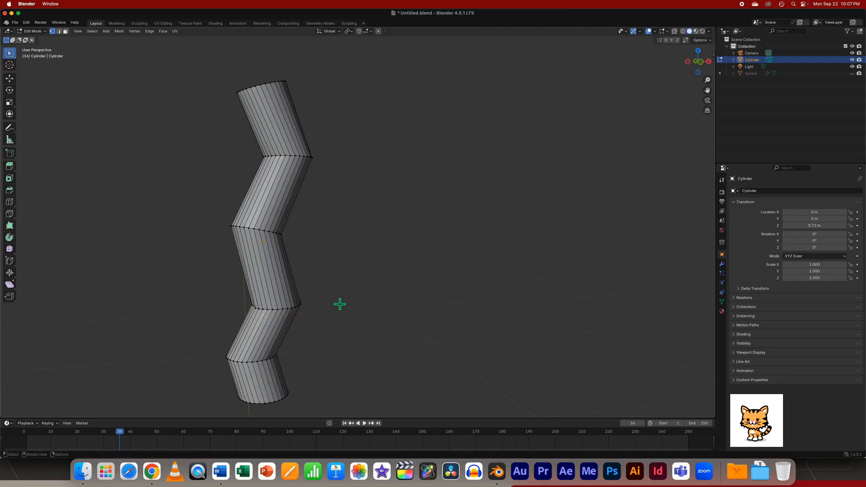
pyautogui.press('Tab')
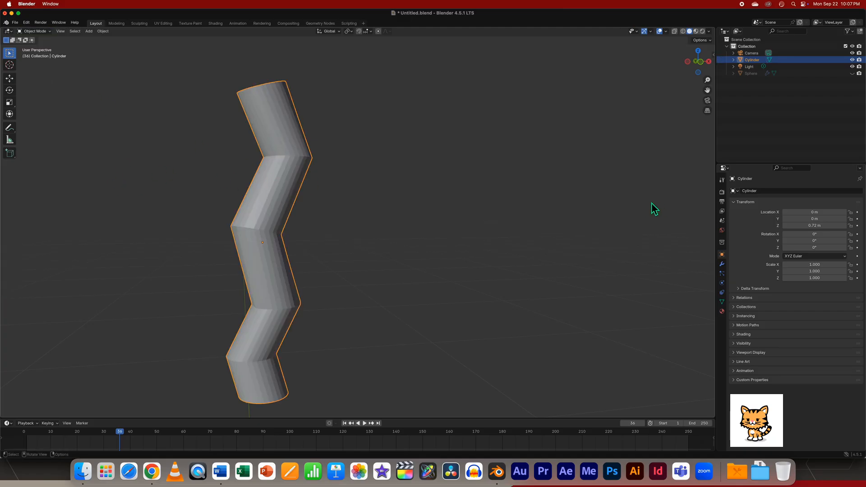
# Add a Subdivision Surface modifier to the stem.
pyautogui.click(722, 264)
pyautogui.click(735, 191)
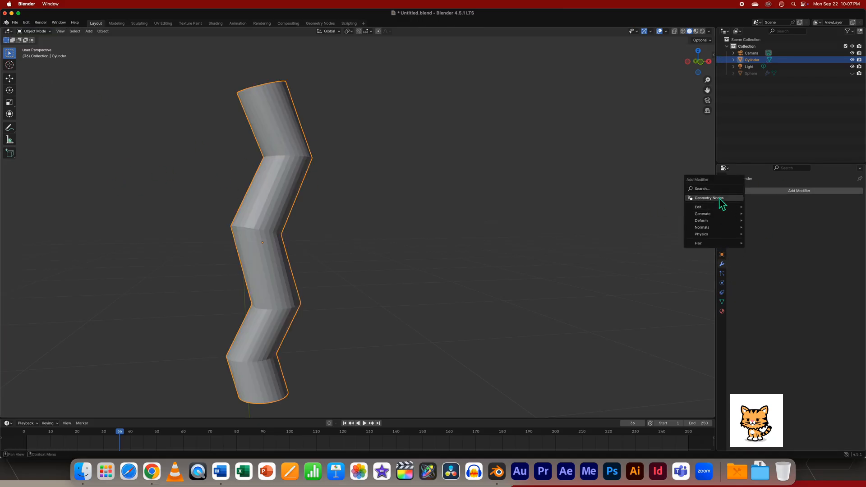
pyautogui.moveTo(715, 214)
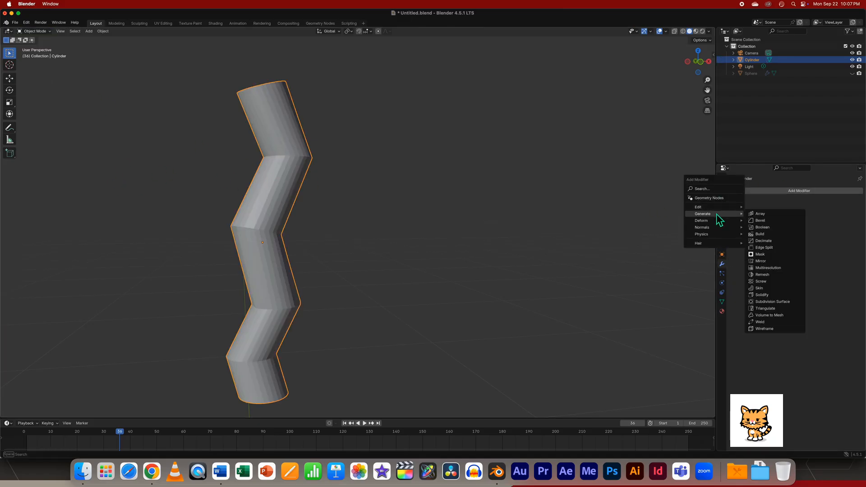
pyautogui.click(772, 302)
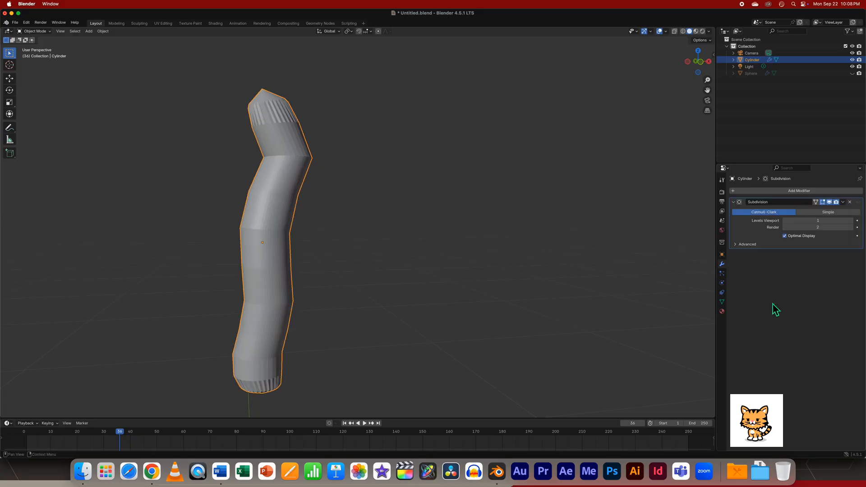
# Add a loop cut to the stem's top segment and slide it close to the rim to sharpen the end.
pyautogui.moveTo(706, 90); pyautogui.dragTo(720, 130)
pyautogui.moveTo(693, 70); pyautogui.dragTo(819, 68)
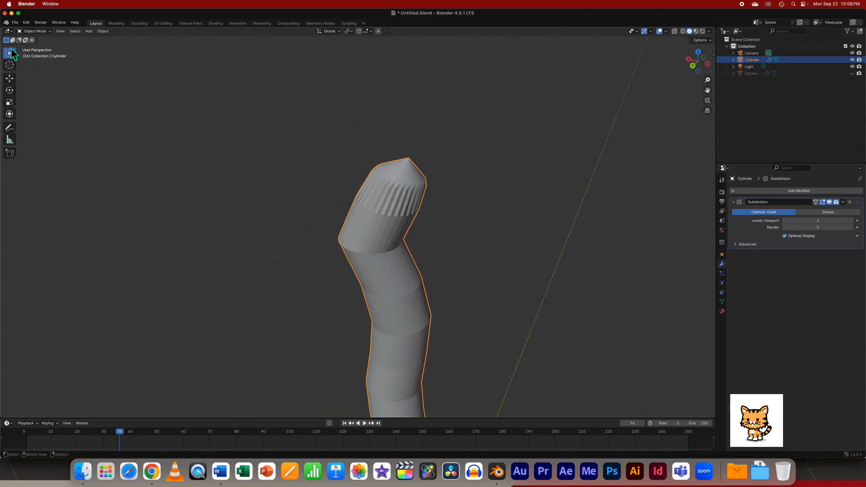
pyautogui.press('Tab')
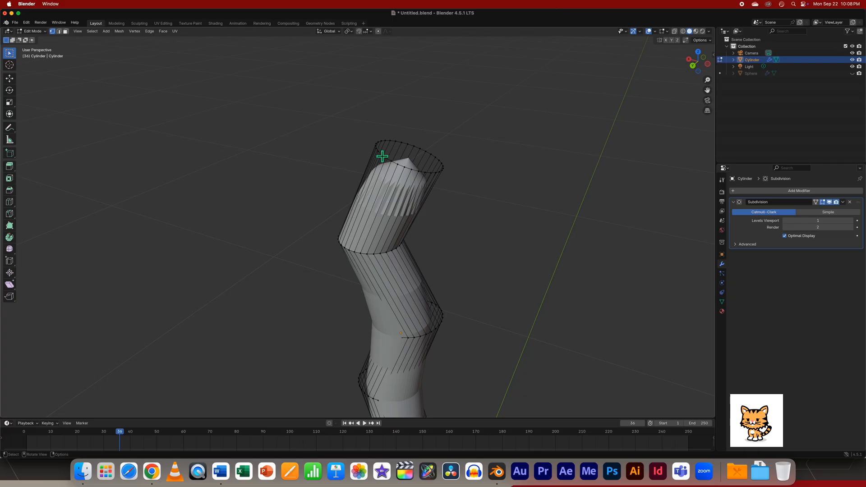
pyautogui.hotkey('ctrl', 'l')
pyautogui.press('Tab')
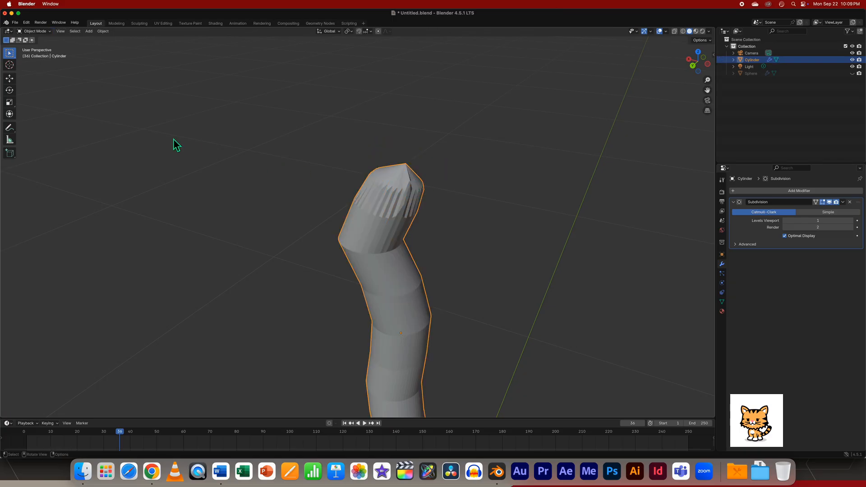
pyautogui.press('Tab')
pyautogui.hotkey('ctrl', 'r')
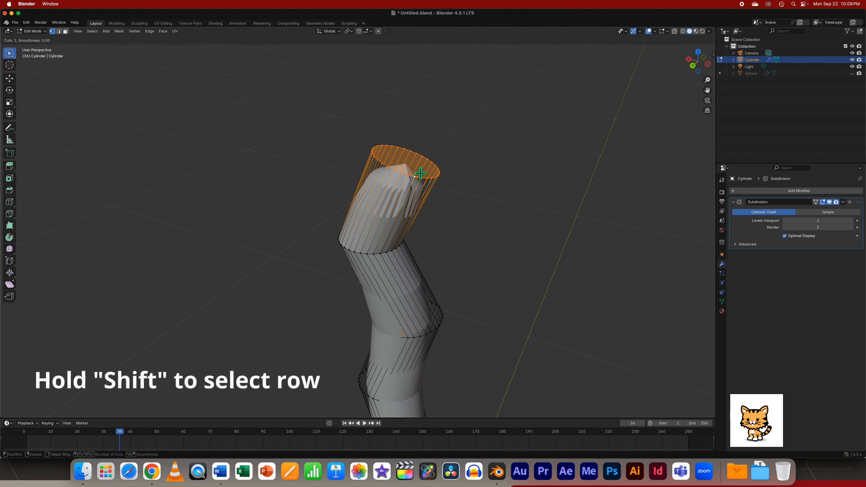
pyautogui.click(414, 183)
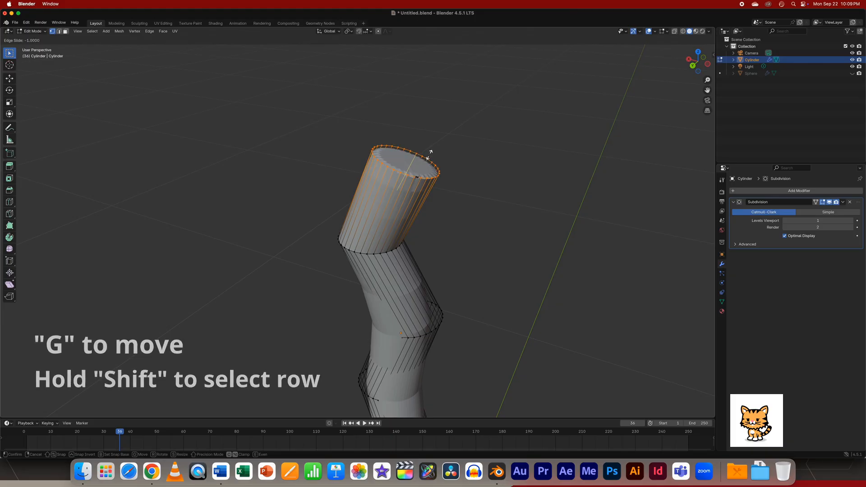
pyautogui.click(429, 155)
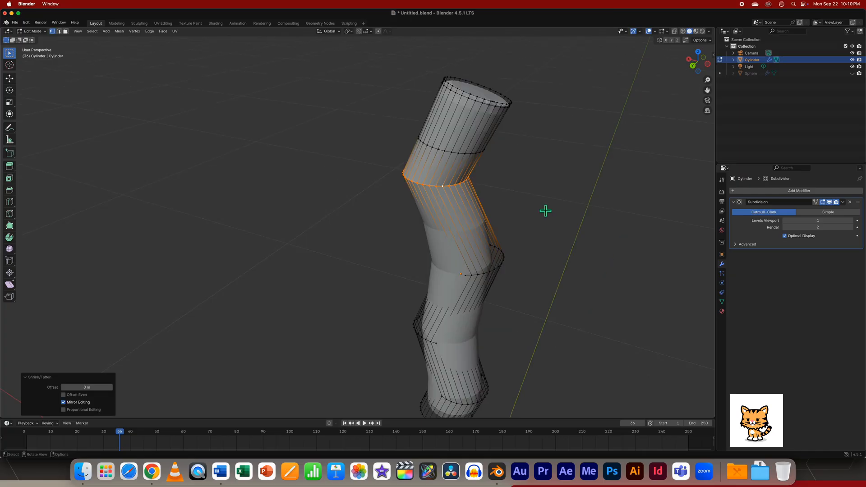
# Set the stem's viewport subdivision level to 2 and adjust the edge loop at the upper bend to soften it.
pyautogui.press('Tab')
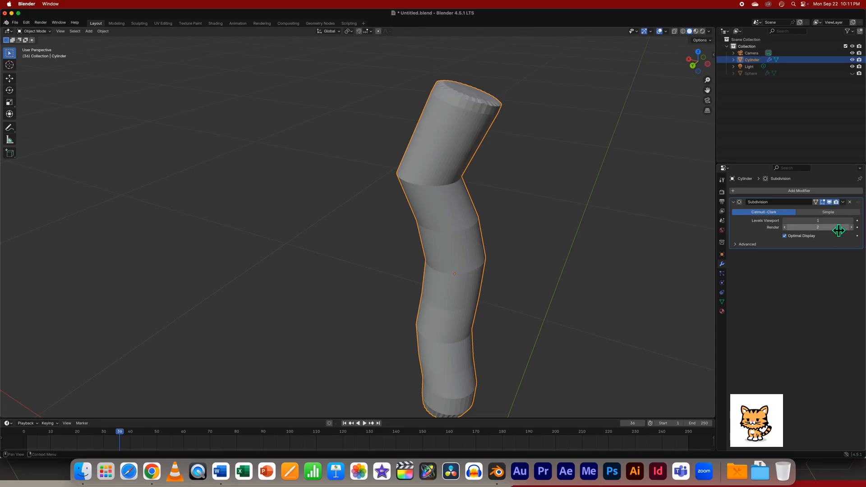
pyautogui.moveTo(831, 221)
pyautogui.mouseDown()
pyautogui.moveTo(822, 221)
pyautogui.moveTo(832, 221)
pyautogui.mouseUp()
pyautogui.press('Tab')
pyautogui.keyDown('alt'); pyautogui.click(434, 191); pyautogui.keyUp('alt')
pyautogui.click(499, 188)
pyautogui.press('Tab')
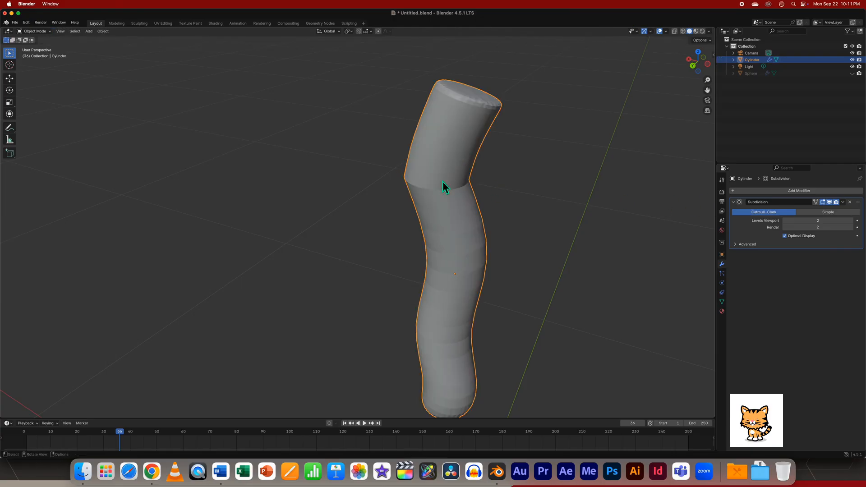
pyautogui.press('Tab')
pyautogui.keyDown('alt'); pyautogui.click(415, 181); pyautogui.keyUp('alt')
pyautogui.press('Tab')
pyautogui.press('g')
# Apply Shade Smooth to the stem.
pyautogui.moveTo(707, 90); pyautogui.dragTo(803, 99)
pyautogui.moveTo(706, 80); pyautogui.dragTo(707, 108)
pyautogui.rightClick(319, 156)
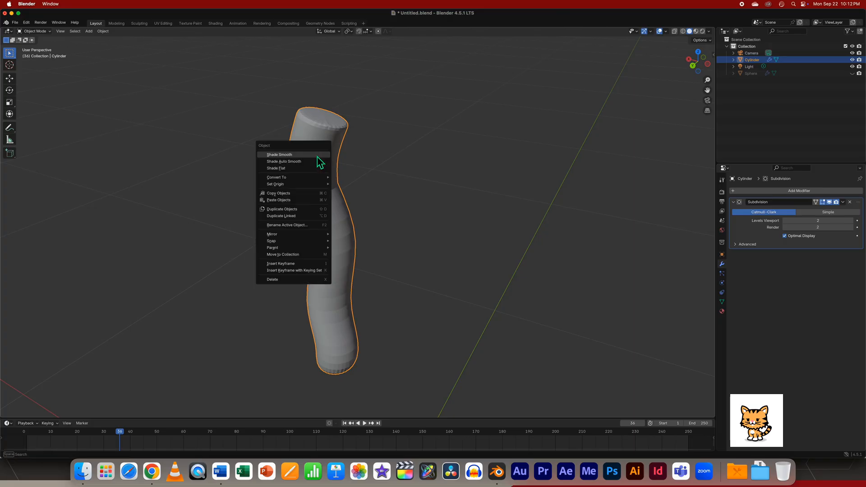
pyautogui.click(279, 155)
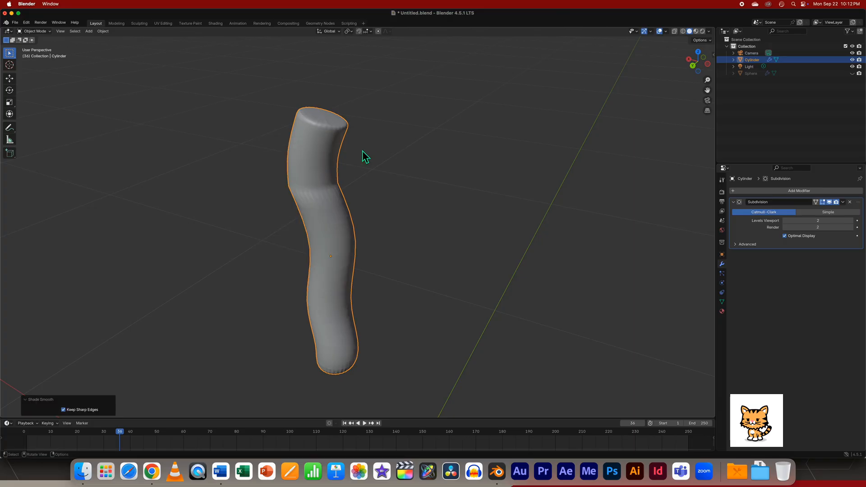
# Unhide the apple body and place the stem, slightly tilted, in the top indentation at about X 0.021 m, Y 0.020 m, Z 0.686 m.
pyautogui.click(852, 73)
pyautogui.press('g')
pyautogui.click(338, 170)
pyautogui.click(451, 167)
pyautogui.click(583, 129)
pyautogui.scroll(-6, 652, 134)
pyautogui.moveTo(707, 89); pyautogui.dragTo(740, 9)
pyautogui.moveTo(698, 61); pyautogui.dragTo(718, 45)
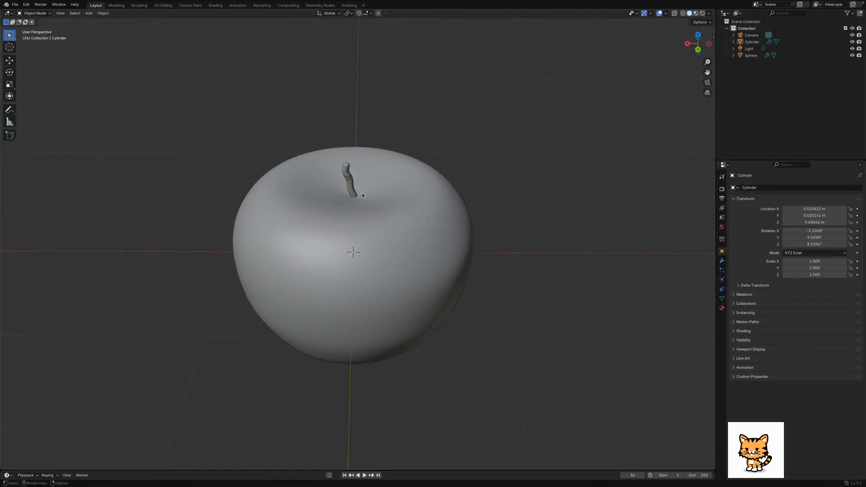
# Select the apple body and the stem together and copy them.
pyautogui.click(354, 220)
pyautogui.keyDown('shift'); pyautogui.click(351, 190); pyautogui.keyUp('shift')
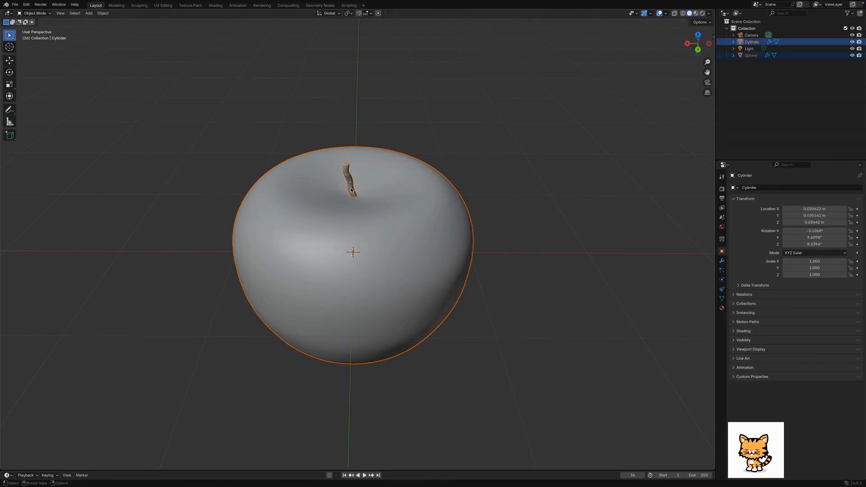
pyautogui.hotkey('ctrl', 'c')
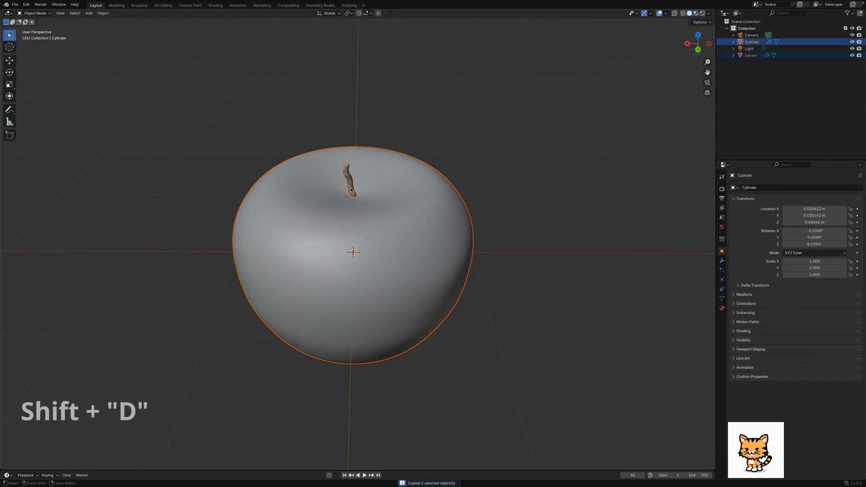
# Paste a copy of the apple with its stem and place it beside the original, not overlapping it.
pyautogui.hotkey('ctrl', 'v')
pyautogui.press('g')
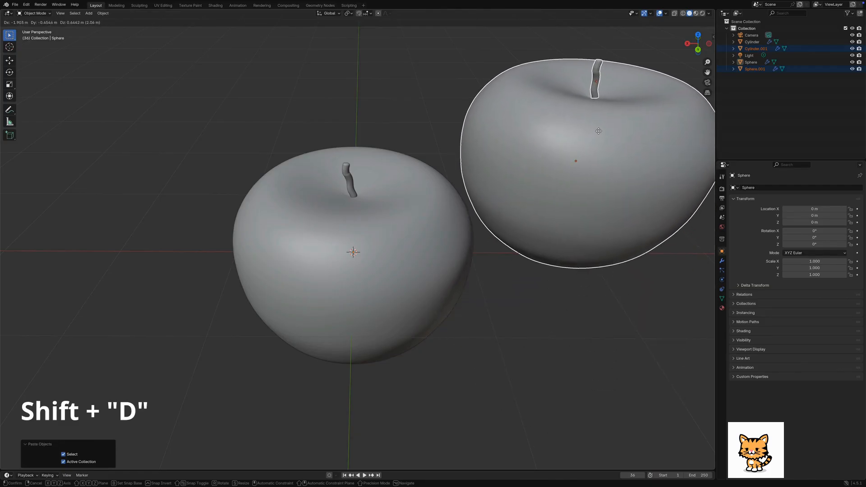
pyautogui.click(601, 136)
pyautogui.click(393, 263)
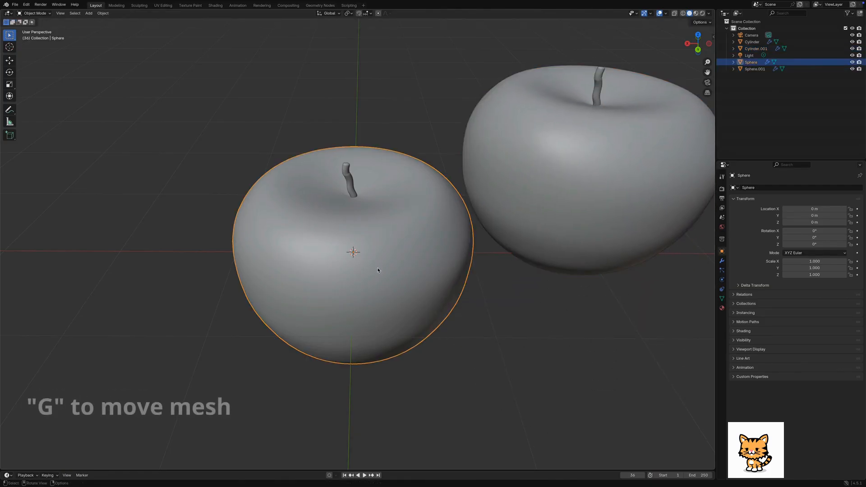
pyautogui.scroll(-3, 393, 264)
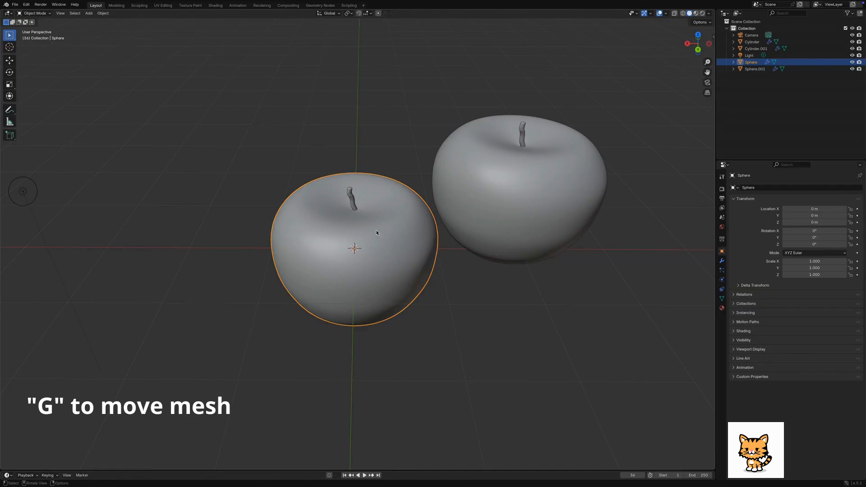
# Paste a second copy of the apple with its stem and place it on the other side of the original.
pyautogui.hotkey('ctrl', 'v')
pyautogui.press('g')
pyautogui.click(211, 172)
pyautogui.click(367, 216)
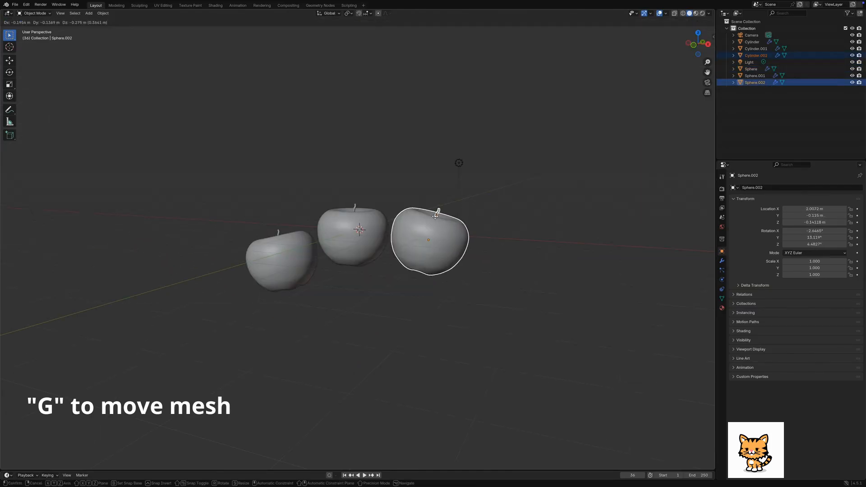
# Select the lower apple copy together with its stem and raise it level with the original apple.
pyautogui.click(283, 258)
pyautogui.keyDown('shift'); pyautogui.click(278, 233); pyautogui.keyUp('shift')
pyautogui.press('g')
pyautogui.click(296, 227)
# Move the tilted apple and its stem by about X -2.24 m, Y -1.08 m, Z -0.33 m to complete a cluster of three.
pyautogui.click(428, 244)
pyautogui.keyDown('shift'); pyautogui.click(437, 226); pyautogui.keyUp('shift')
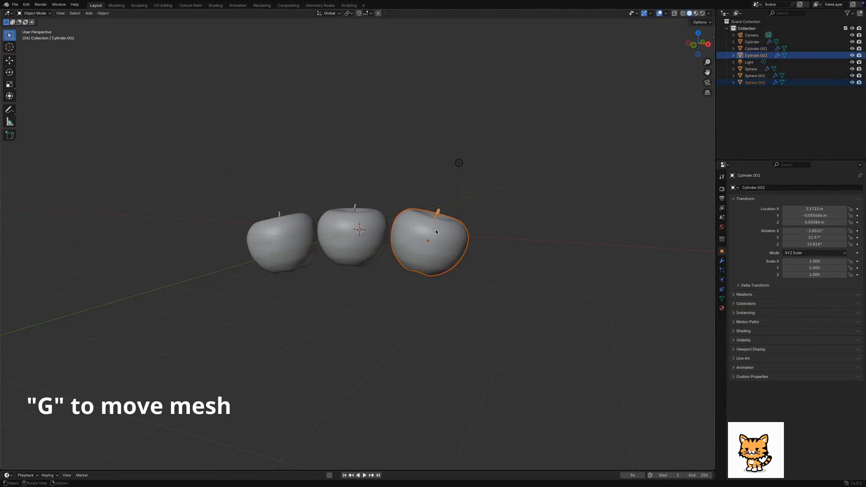
pyautogui.press('g')
pyautogui.click(339, 245)
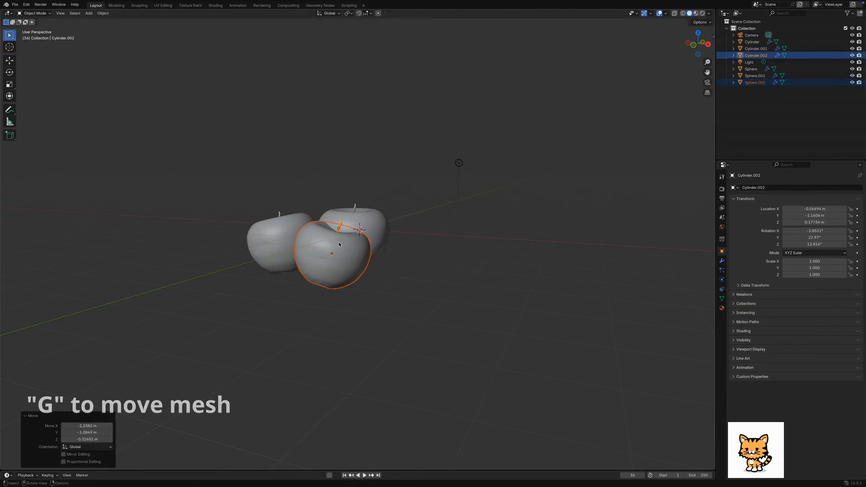
# Display the viewport in Rendered shading and reposition the light near the apples, checking the lighting through the camera.
pyautogui.click(502, 168)
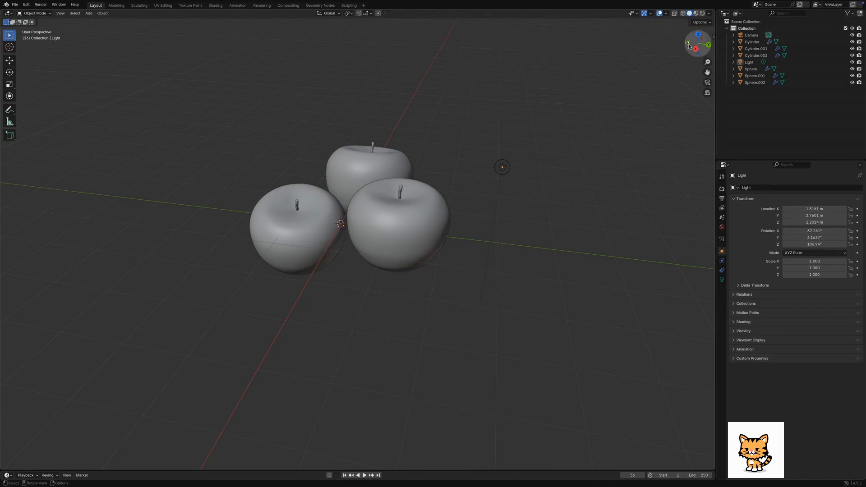
pyautogui.click(702, 13)
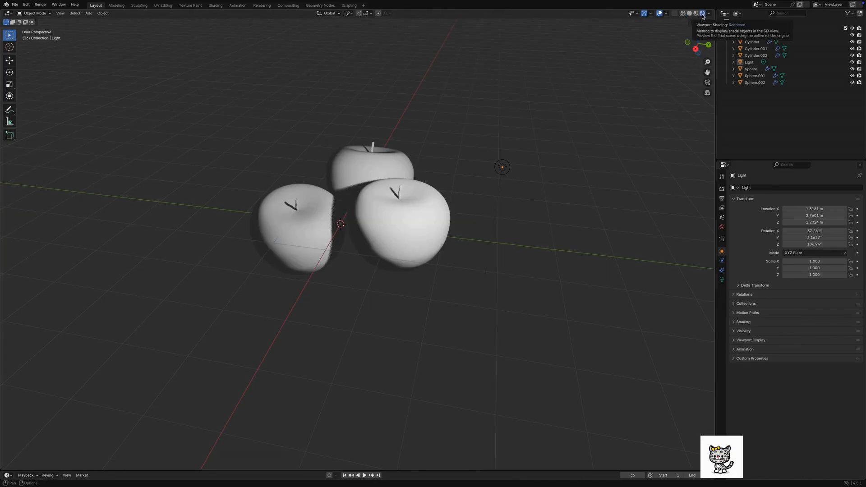
pyautogui.click(502, 167)
pyautogui.press('g')
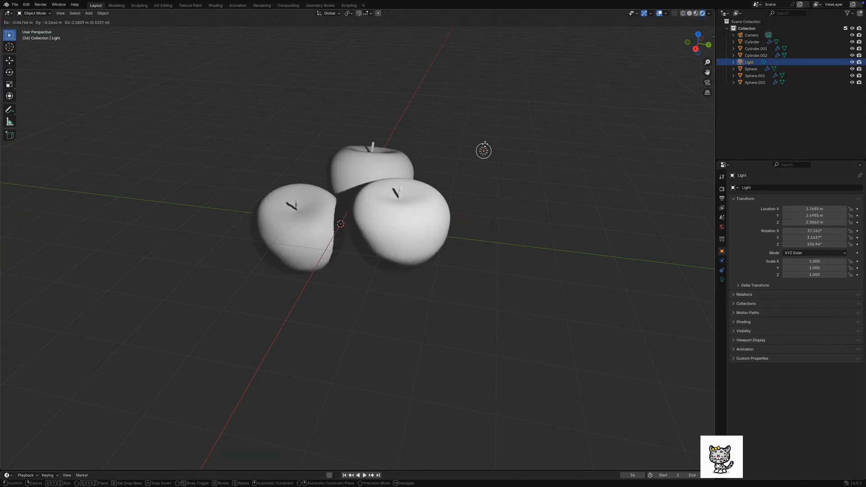
pyautogui.click(498, 225)
pyautogui.press('KP_0')
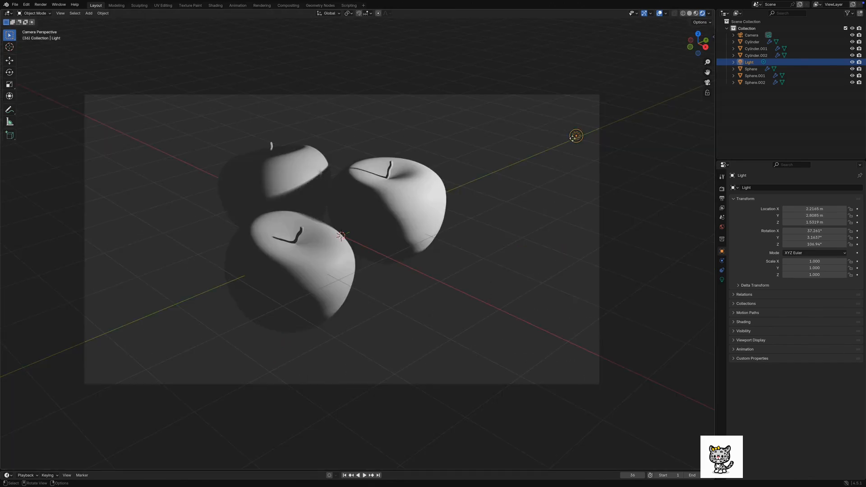
pyautogui.press('g')
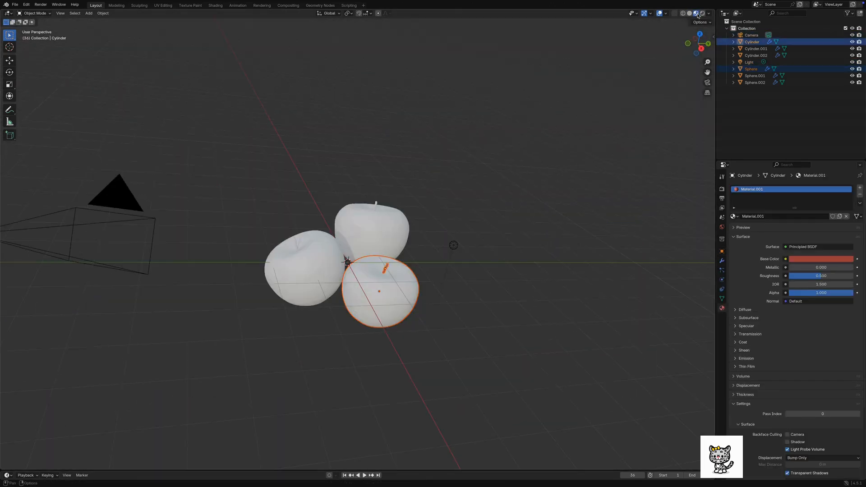
# In Rendered shading, give the original apple's body a new material with a bright red base color.
pyautogui.click(702, 13)
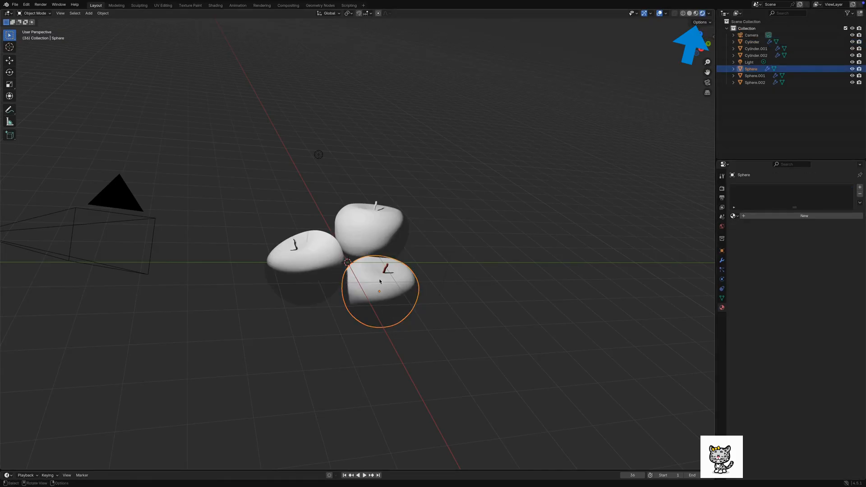
pyautogui.click(386, 269)
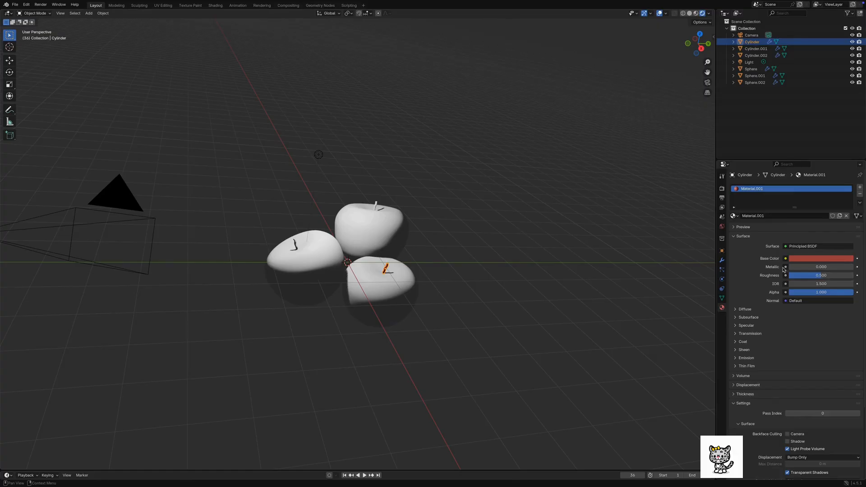
pyautogui.click(377, 291)
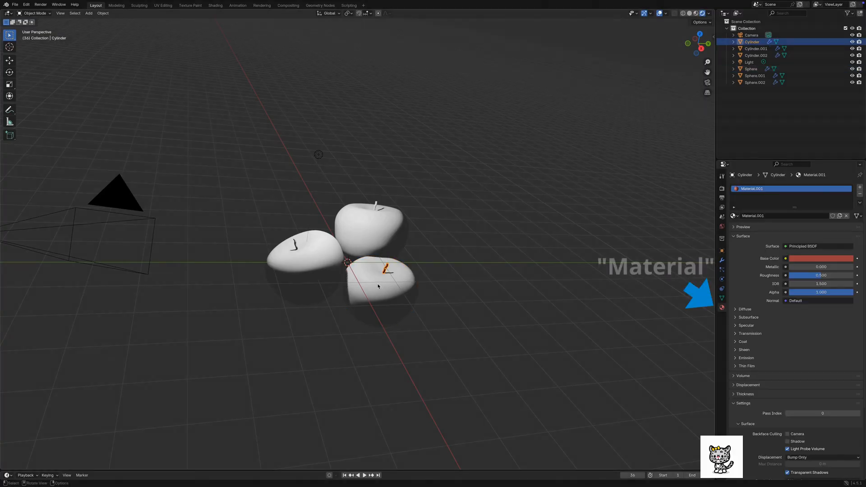
pyautogui.click(377, 292)
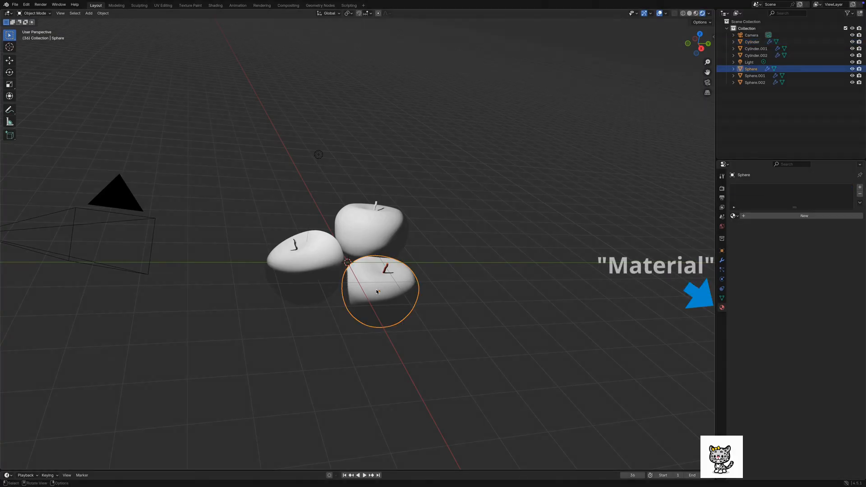
pyautogui.click(746, 217)
pyautogui.click(824, 258)
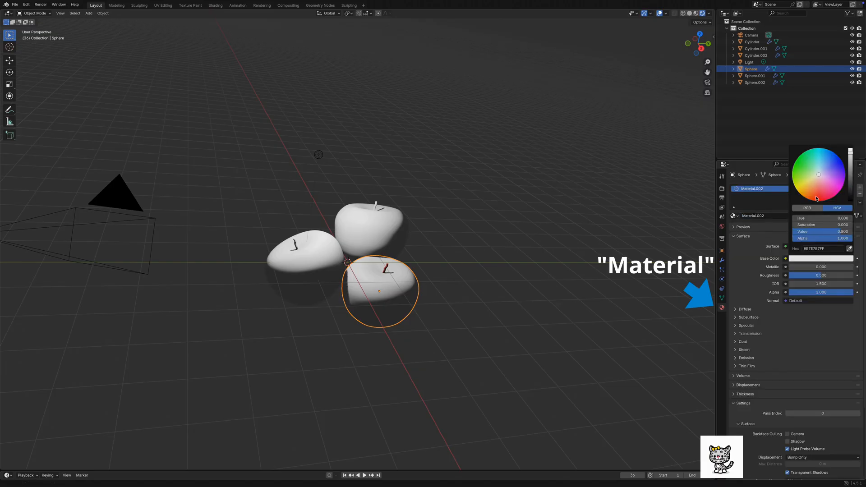
pyautogui.moveTo(819, 174); pyautogui.dragTo(819, 194)
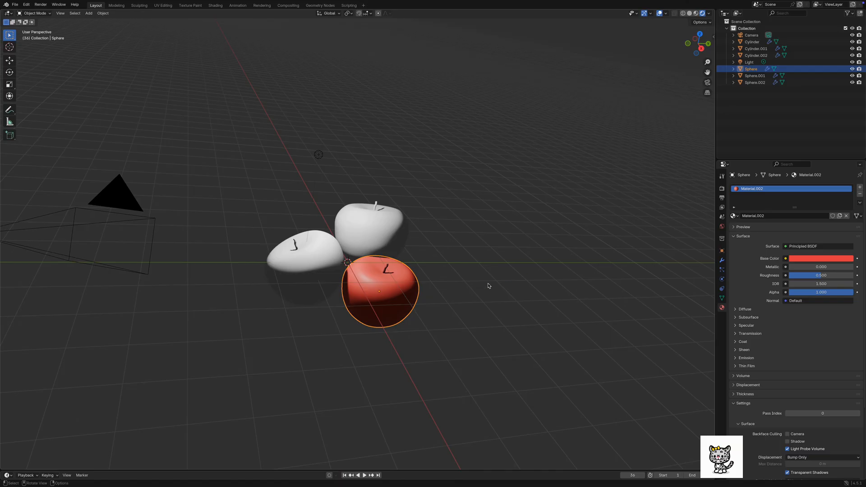
pyautogui.keyDown('ctrl'); pyautogui.moveTo(318, 154); pyautogui.dragTo(250, 16, button='middle'); pyautogui.keyUp('ctrl')
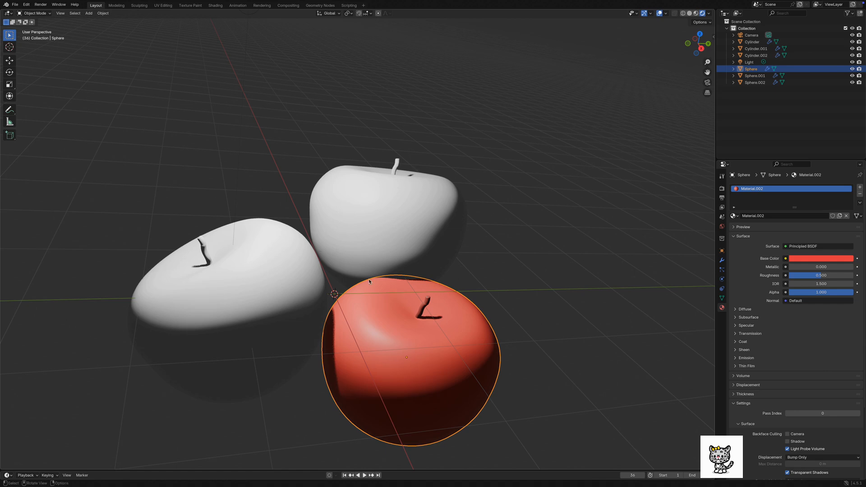
# Give the body of the white apple behind the red one a new material with a light green base color.
pyautogui.click(371, 232)
pyautogui.hotkey('ctrl', 'z')
pyautogui.click(371, 232)
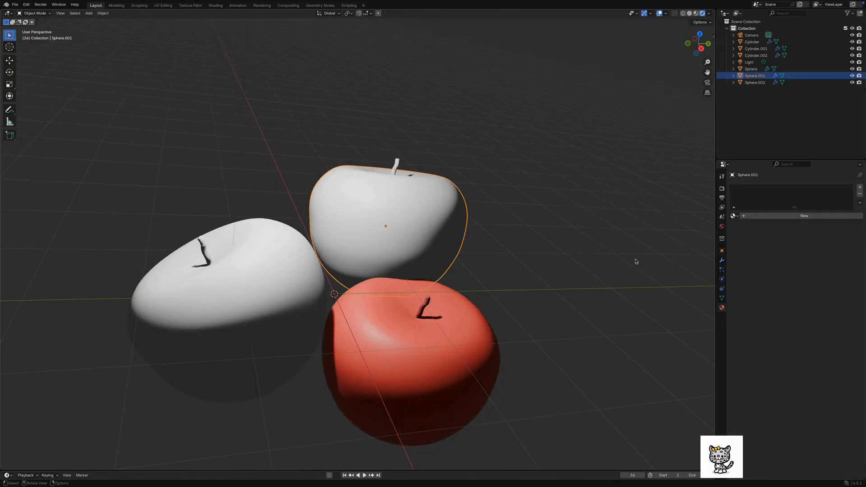
pyautogui.click(744, 217)
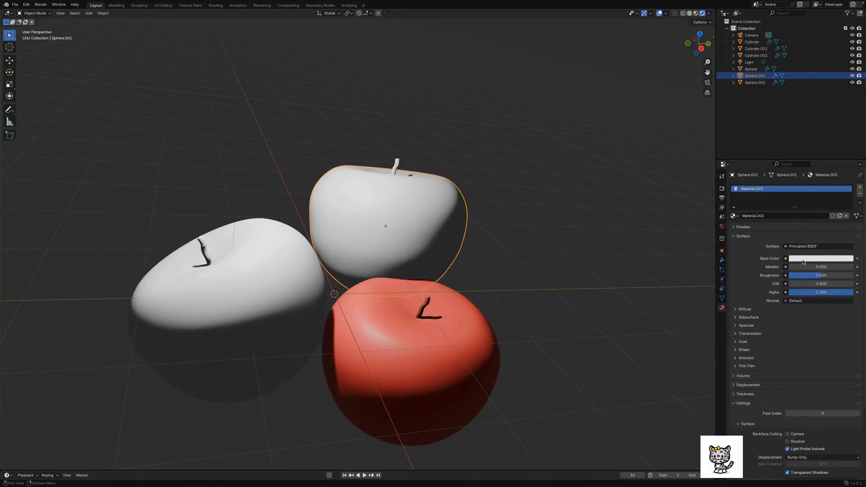
pyautogui.click(803, 262)
pyautogui.moveTo(817, 174); pyautogui.dragTo(810, 170)
# Give the green apple's stem a new material with a dark green base color.
pyautogui.click(396, 166)
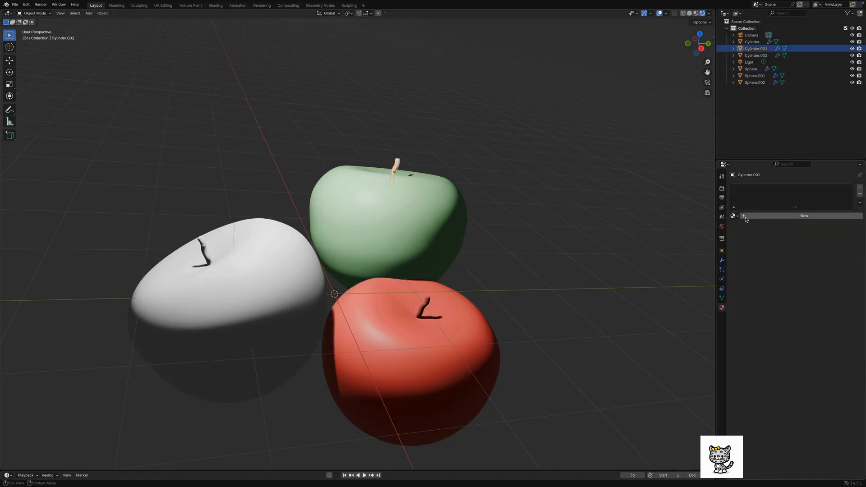
pyautogui.click(809, 260)
pyautogui.moveTo(817, 176); pyautogui.dragTo(801, 172)
pyautogui.moveTo(850, 156); pyautogui.dragTo(850, 176)
pyautogui.click(561, 241)
pyautogui.moveTo(560, 242); pyautogui.dragTo(385, 241, button='middle')
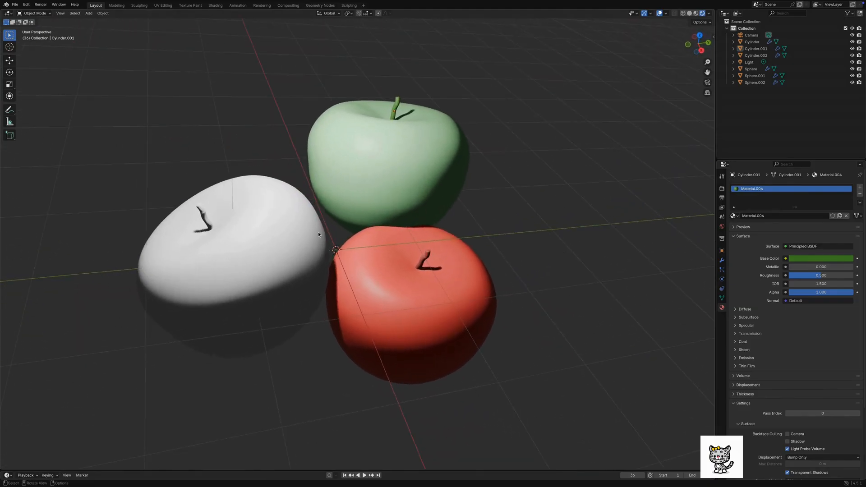
# Give the body of the remaining white apple a new material with the orange-red base color #E7614A.
pyautogui.click(288, 234)
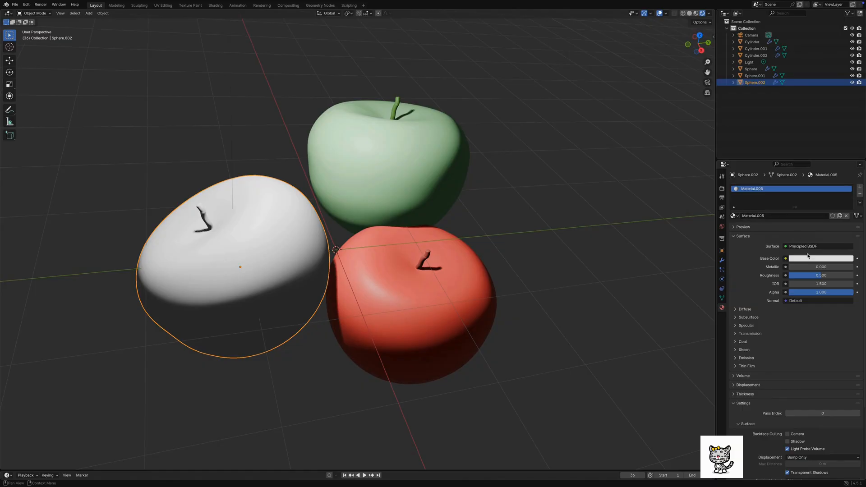
pyautogui.click(808, 258)
pyautogui.moveTo(818, 174)
pyautogui.mouseDown()
pyautogui.moveTo(806, 184)
pyautogui.moveTo(822, 185)
pyautogui.moveTo(815, 189)
pyautogui.mouseUp()
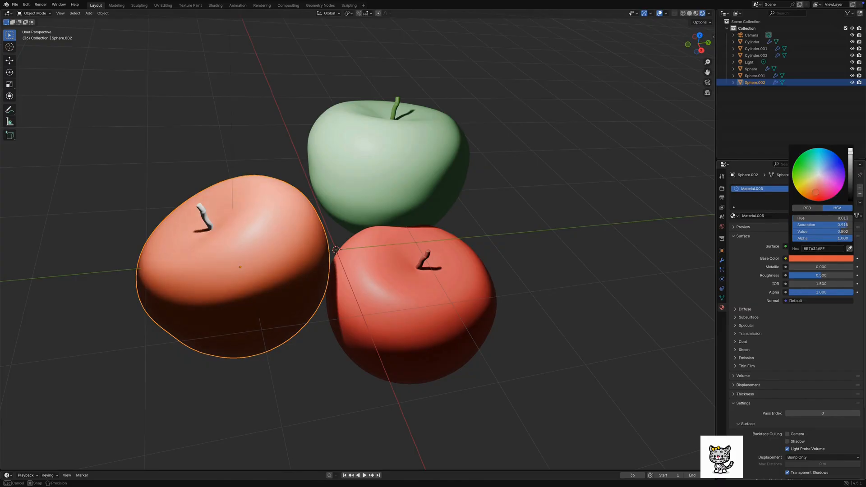
pyautogui.moveTo(815, 192); pyautogui.dragTo(817, 193)
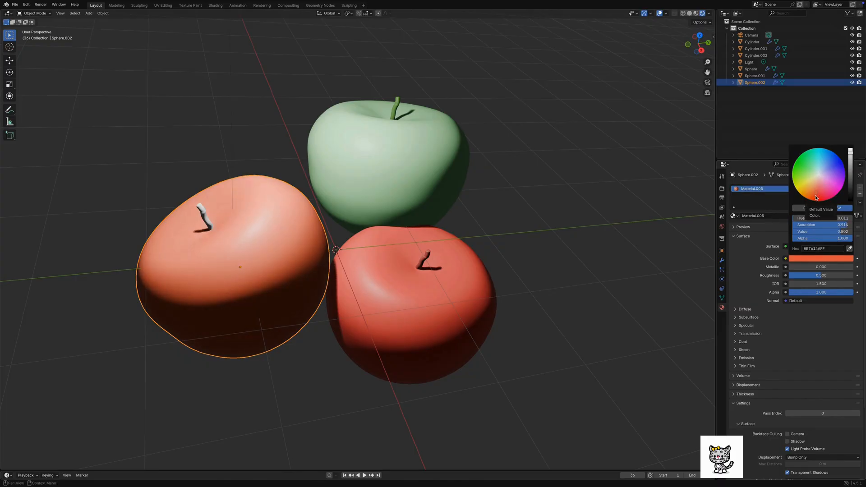
# Give the orange apple's stem a new material with a dark brown base color.
pyautogui.click(204, 217)
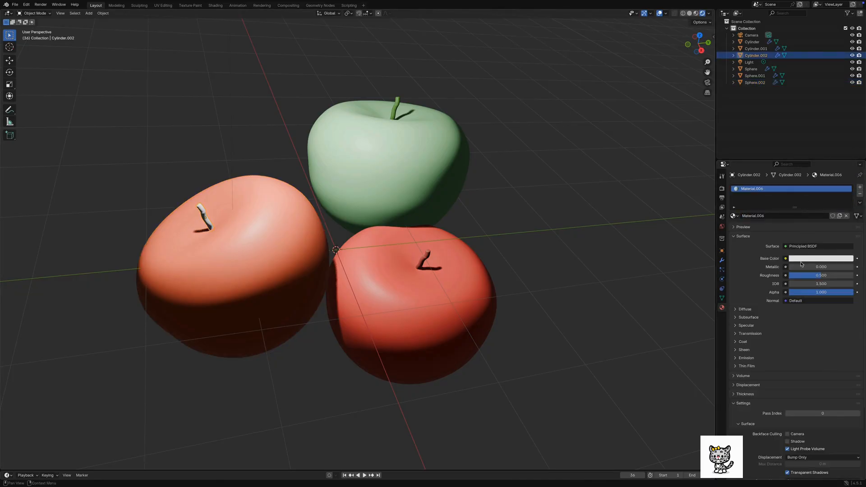
pyautogui.click(801, 261)
pyautogui.moveTo(819, 178); pyautogui.dragTo(815, 186)
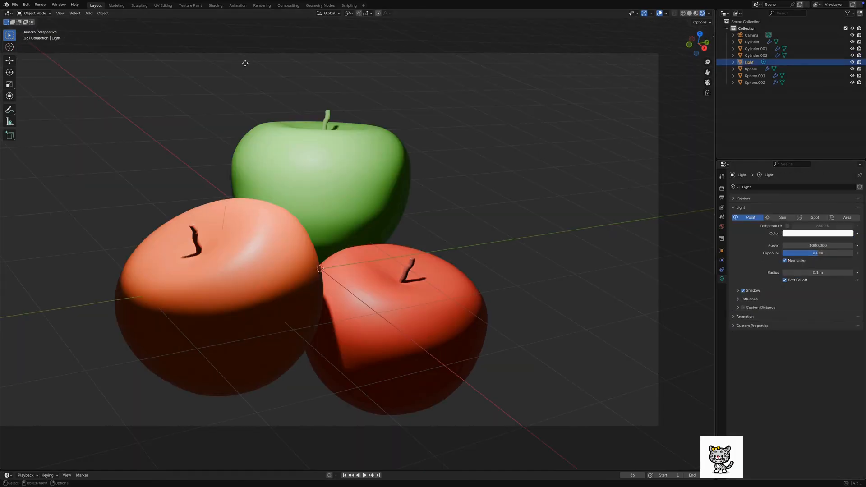
# Move the light by about X 0.135 m, Y 0.083 m, Z -0.121 m and render the camera view as an image.
pyautogui.press('g')
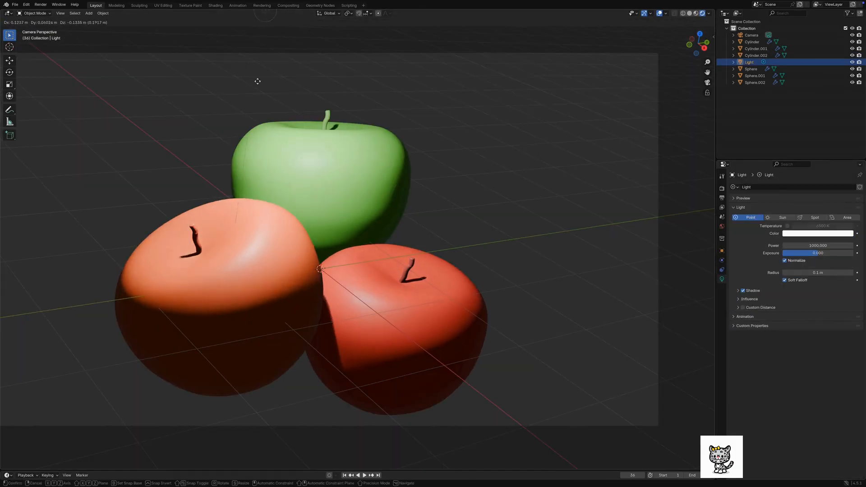
pyautogui.click(256, 83)
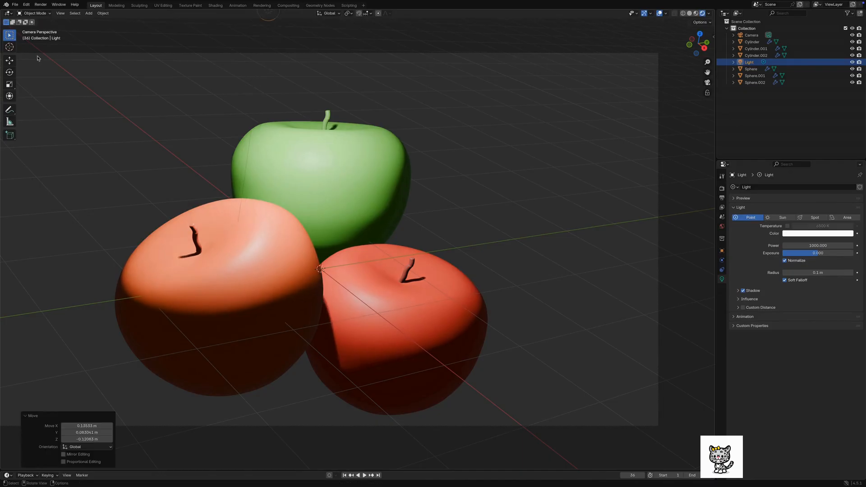
pyautogui.click(40, 5)
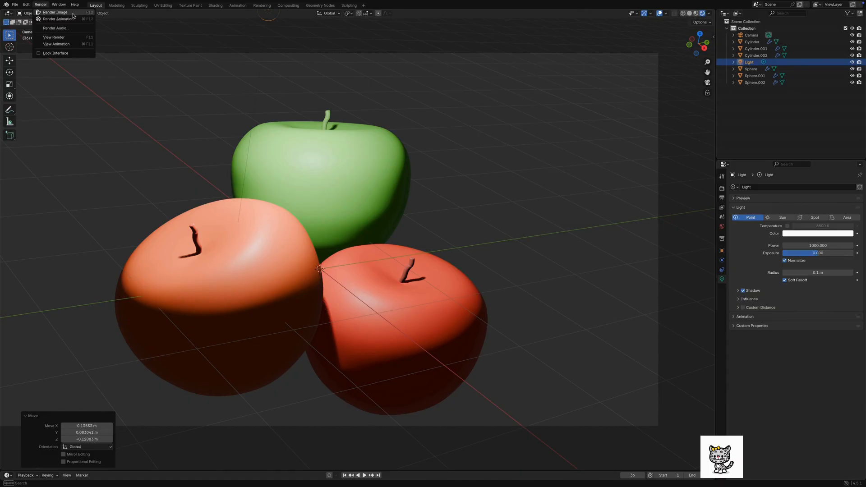
pyautogui.click(63, 13)
# Save the rendered image as the PNG file "apple rendered.0.png" and close the render window.
pyautogui.click(60, 13)
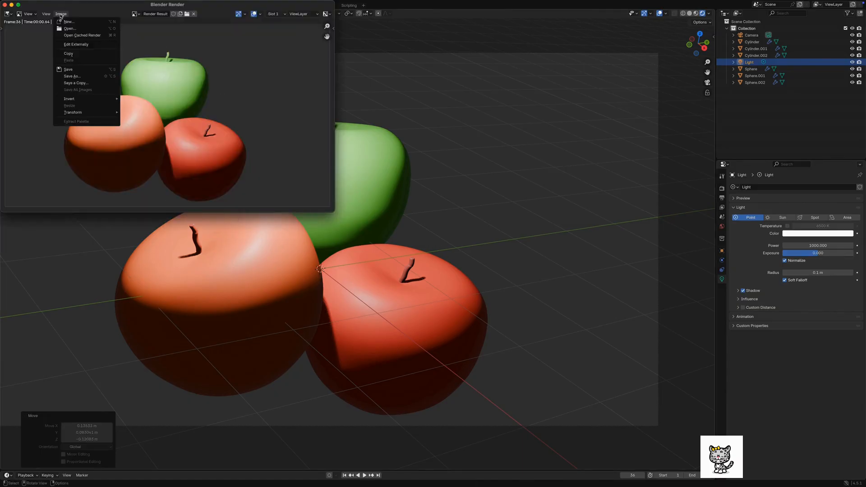
pyautogui.click(80, 77)
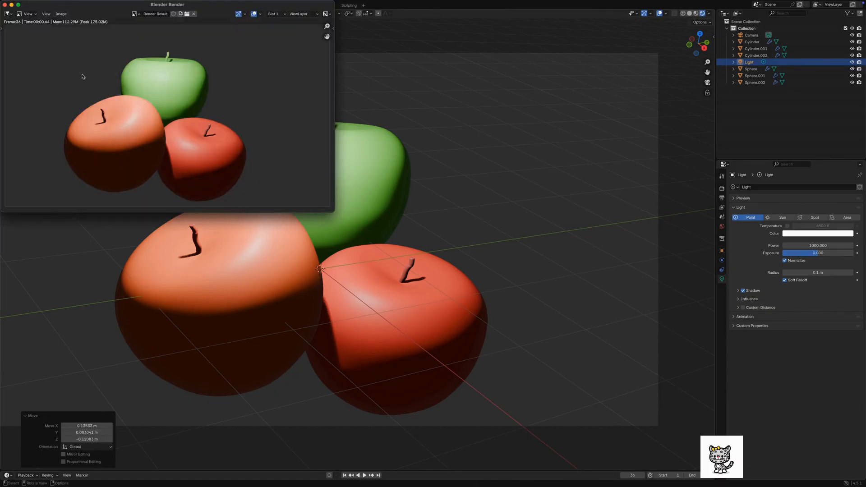
pyautogui.click(415, 146)
pyautogui.click(94, 207)
pyautogui.doubleClick(94, 207)
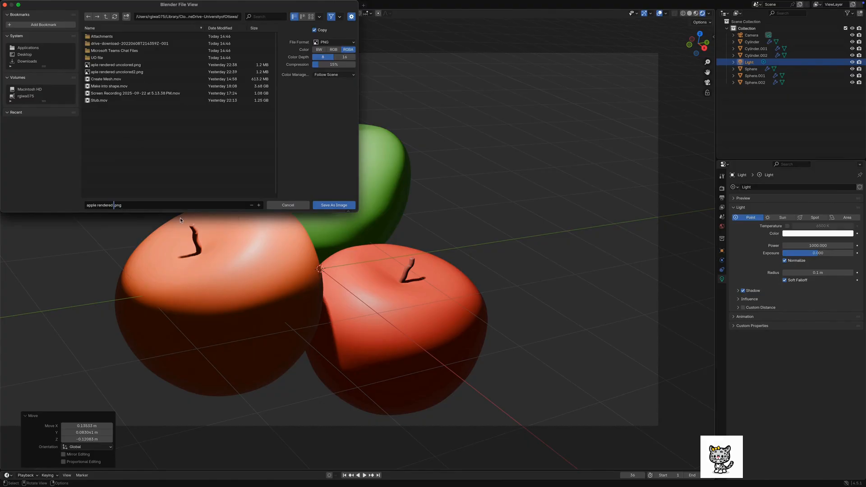
pyautogui.click(329, 209)
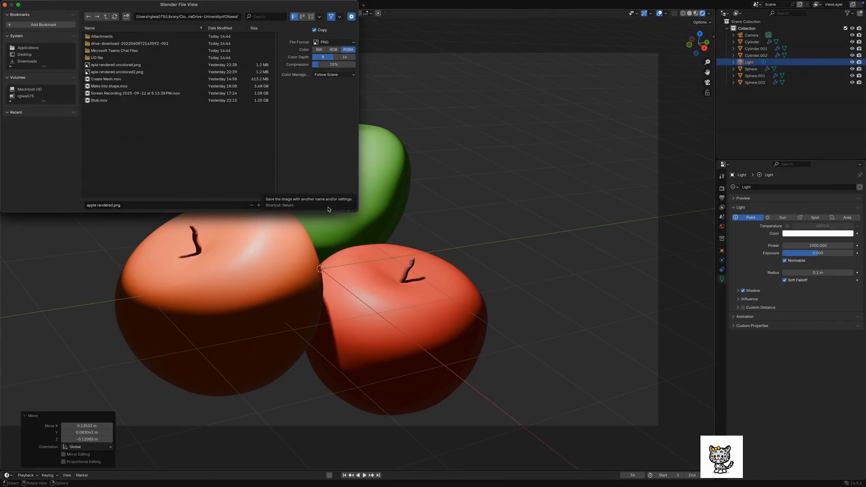
pyautogui.click(113, 206)
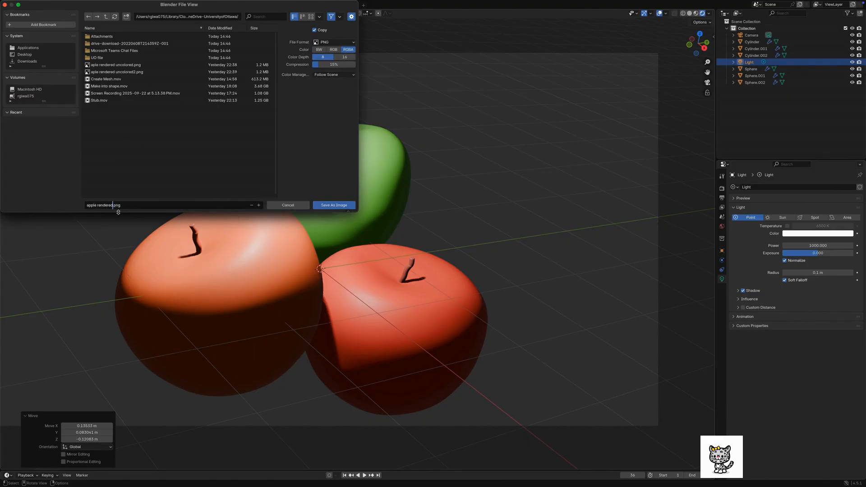
pyautogui.write('.0')
pyautogui.click(333, 206)
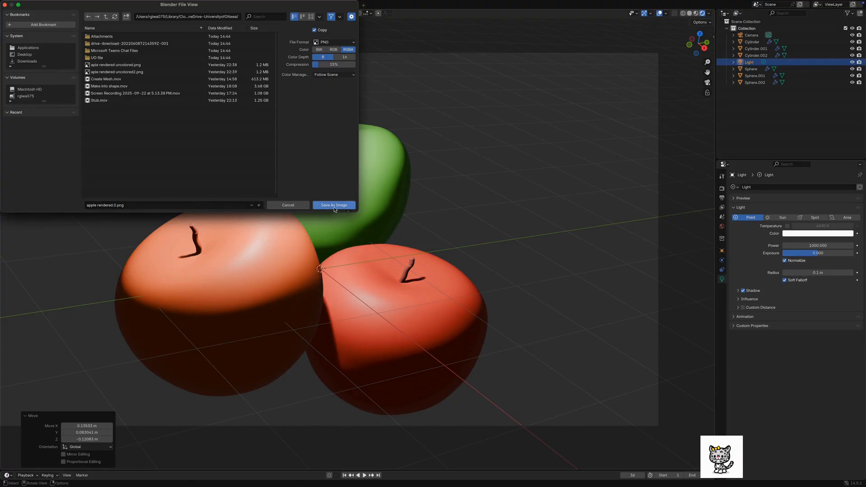
pyautogui.click(334, 207)
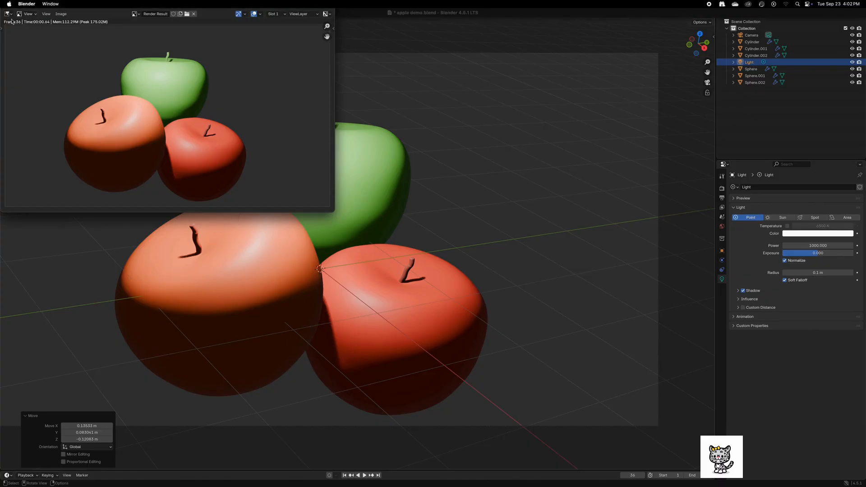
pyautogui.click(5, 5)
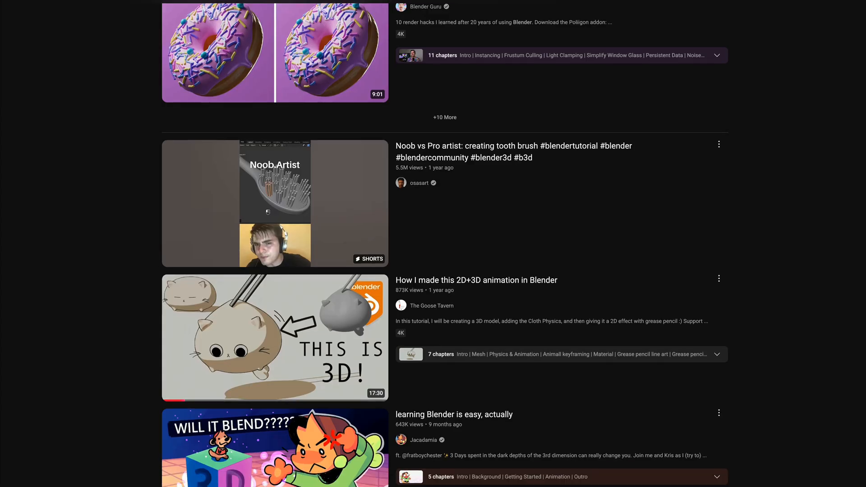
# Switch to YouTube and look through the search results for Blender tutorials, including those on modeling apples.
pyautogui.scroll(-1, 444, 243)
pyautogui.scroll(-12, 444, 244)
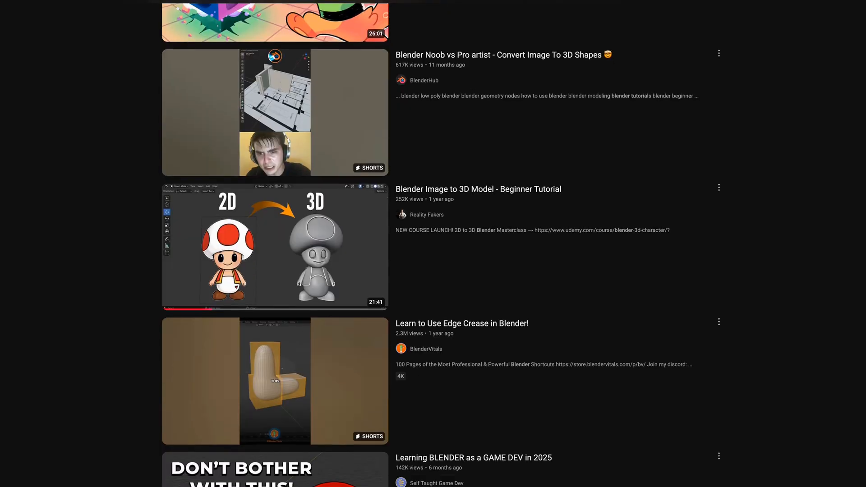
pyautogui.scroll(-18, 445, 243)
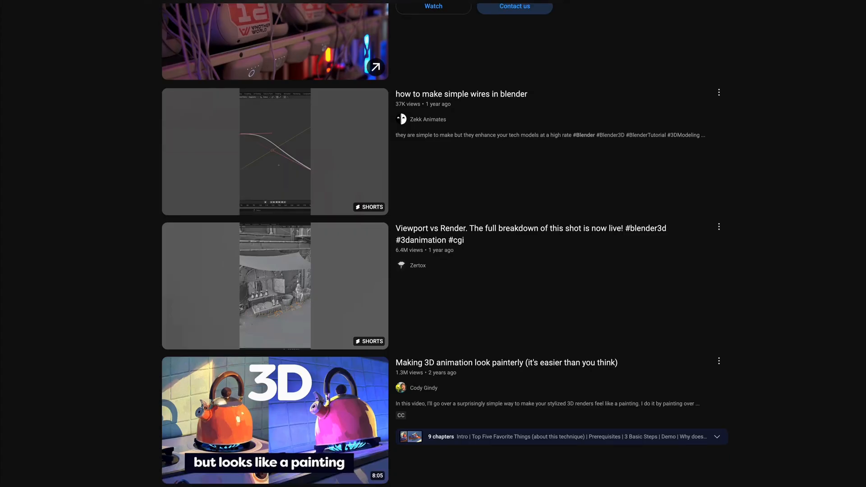
pyautogui.scroll(-14, 445, 243)
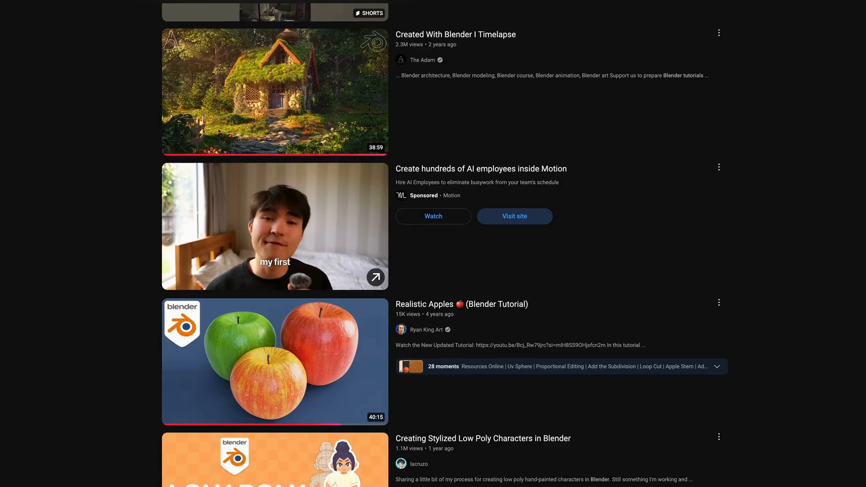
pyautogui.scroll(-20, 444, 244)
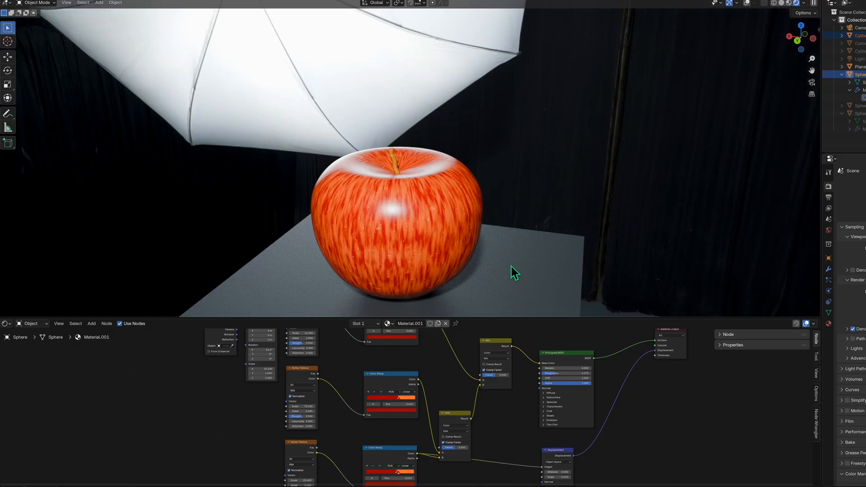
# In Blender, examine the striped red apple and its studio lighting from several angles and close up, and select the large plane around it.
pyautogui.moveTo(511, 267); pyautogui.dragTo(456, 276, button='middle')
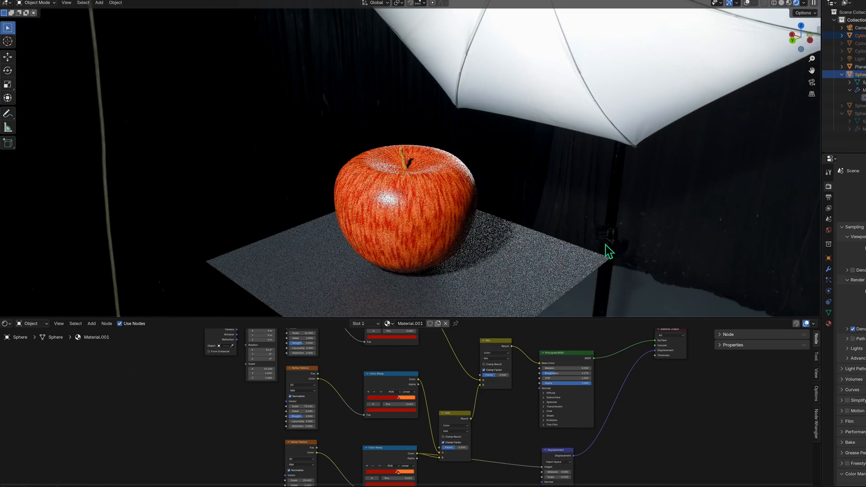
pyautogui.moveTo(608, 252); pyautogui.dragTo(587, 245, button='middle')
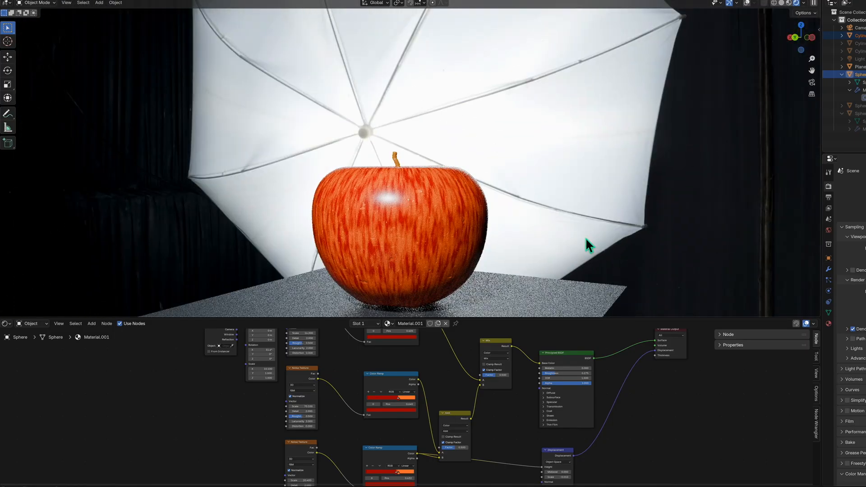
pyautogui.moveTo(288, 270); pyautogui.dragTo(299, 276, button='middle')
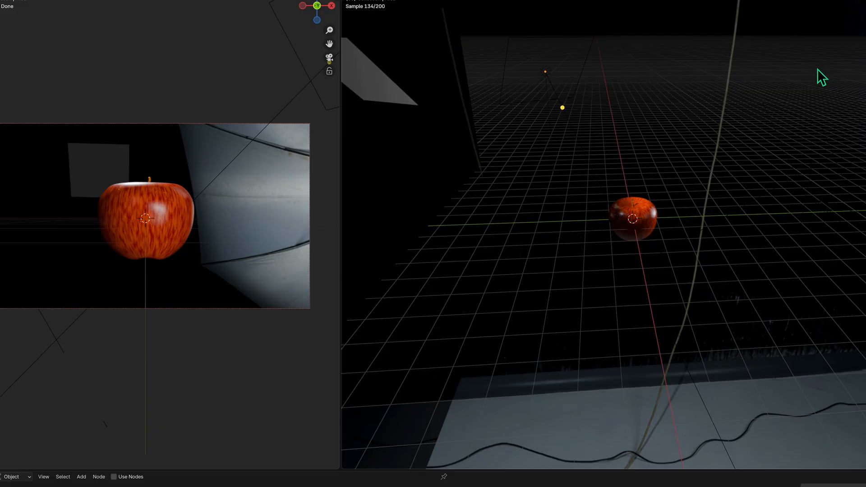
pyautogui.moveTo(816, 70); pyautogui.dragTo(428, 72, button='middle')
pyautogui.moveTo(737, 90); pyautogui.dragTo(858, 103, button='middle')
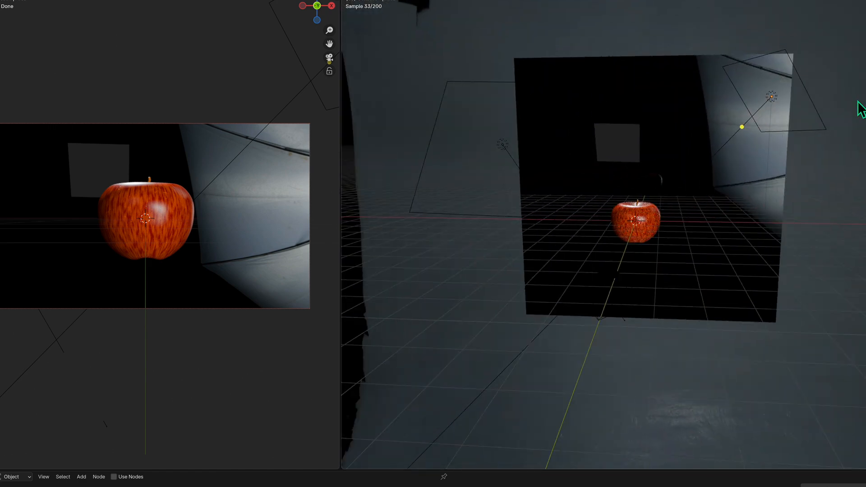
pyautogui.scroll(9, 826, 142)
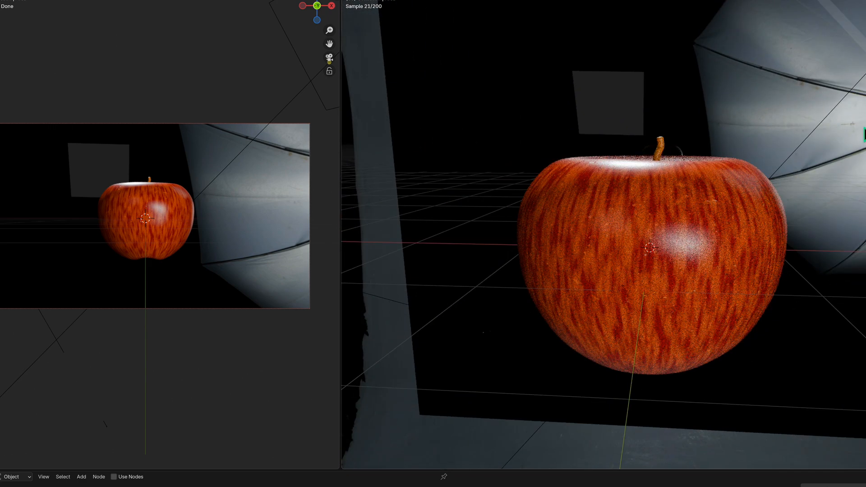
pyautogui.click(864, 134)
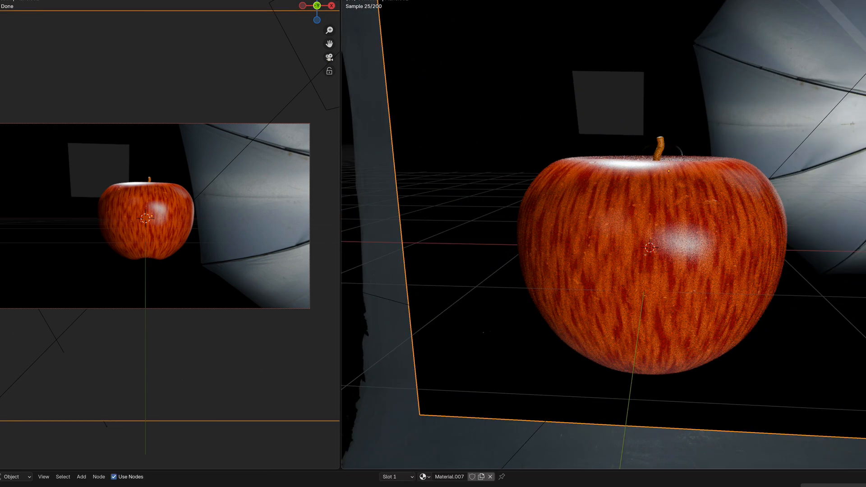